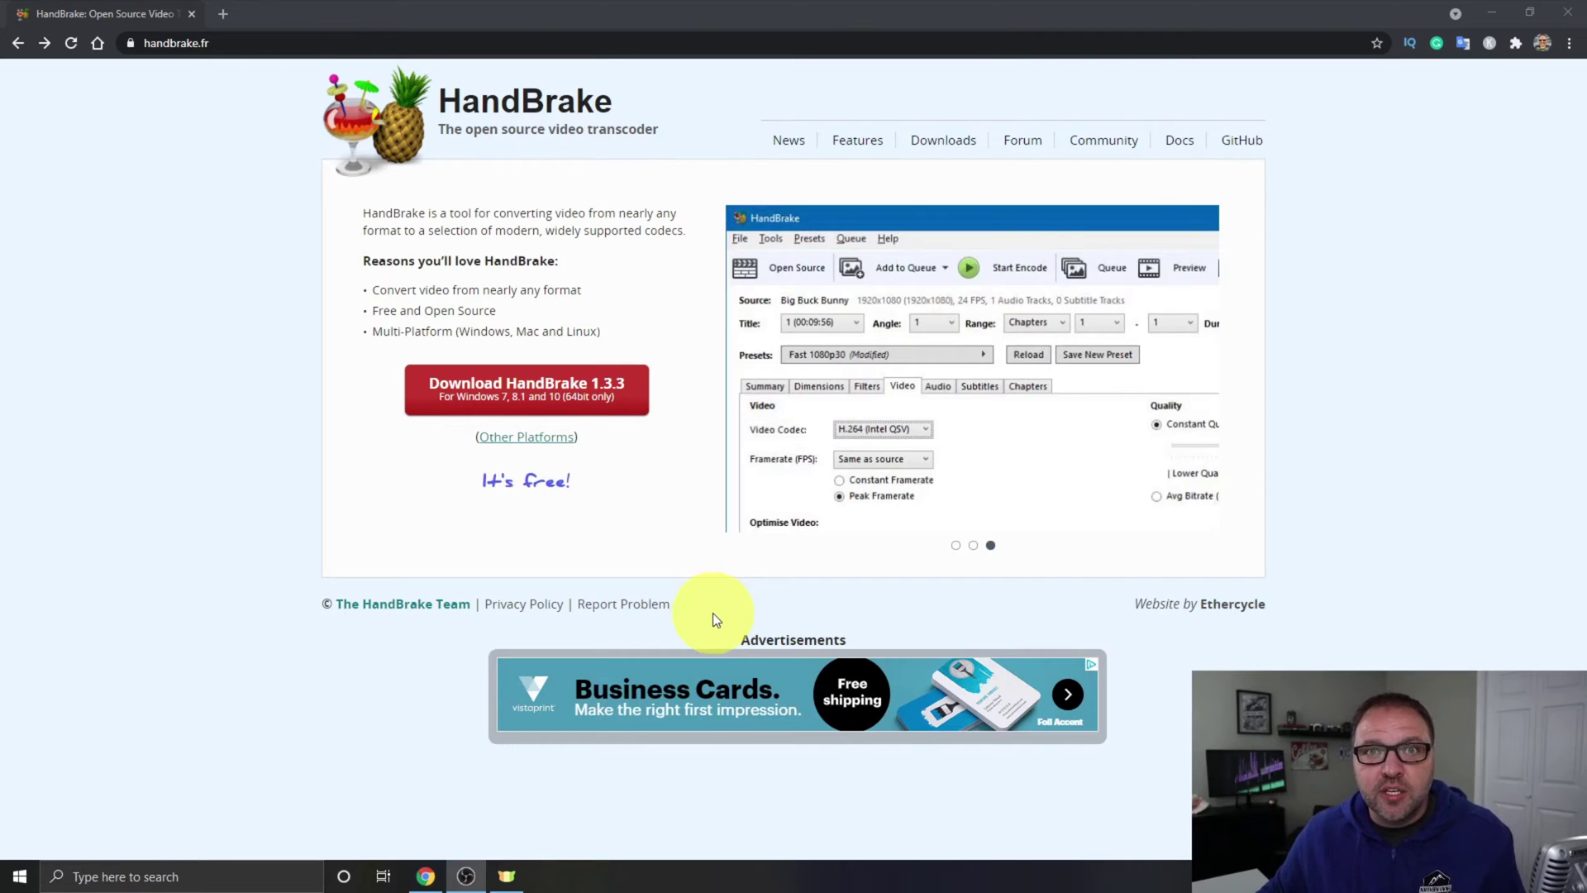
# View the handbrake.fr Downloads page, then minimize Chrome to reveal the desktop.
pyautogui.click(943, 148)
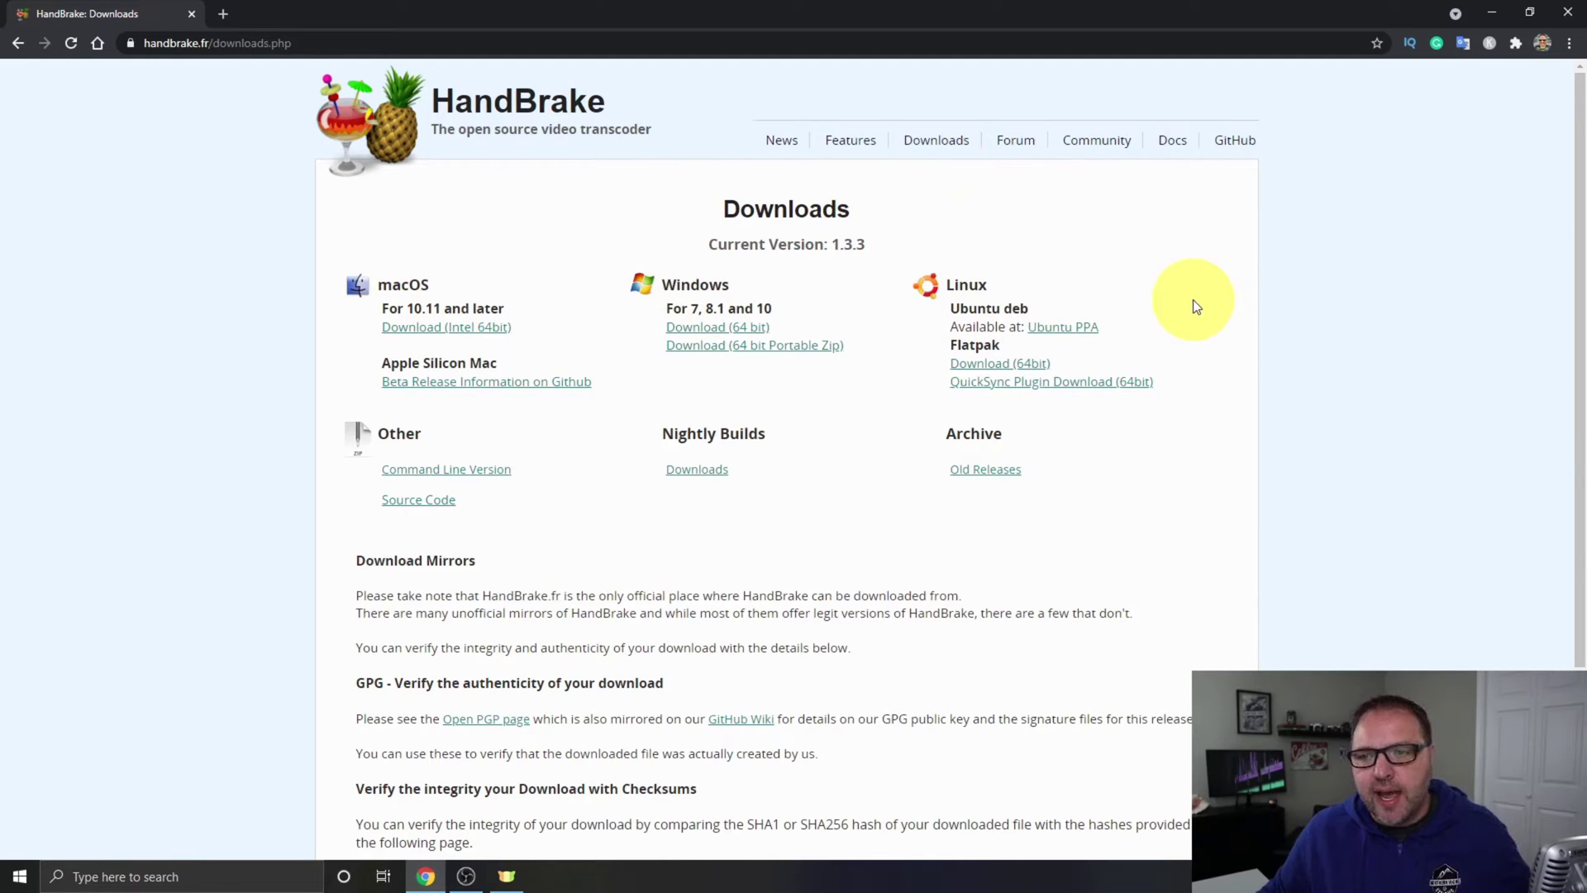
pyautogui.click(1489, 11)
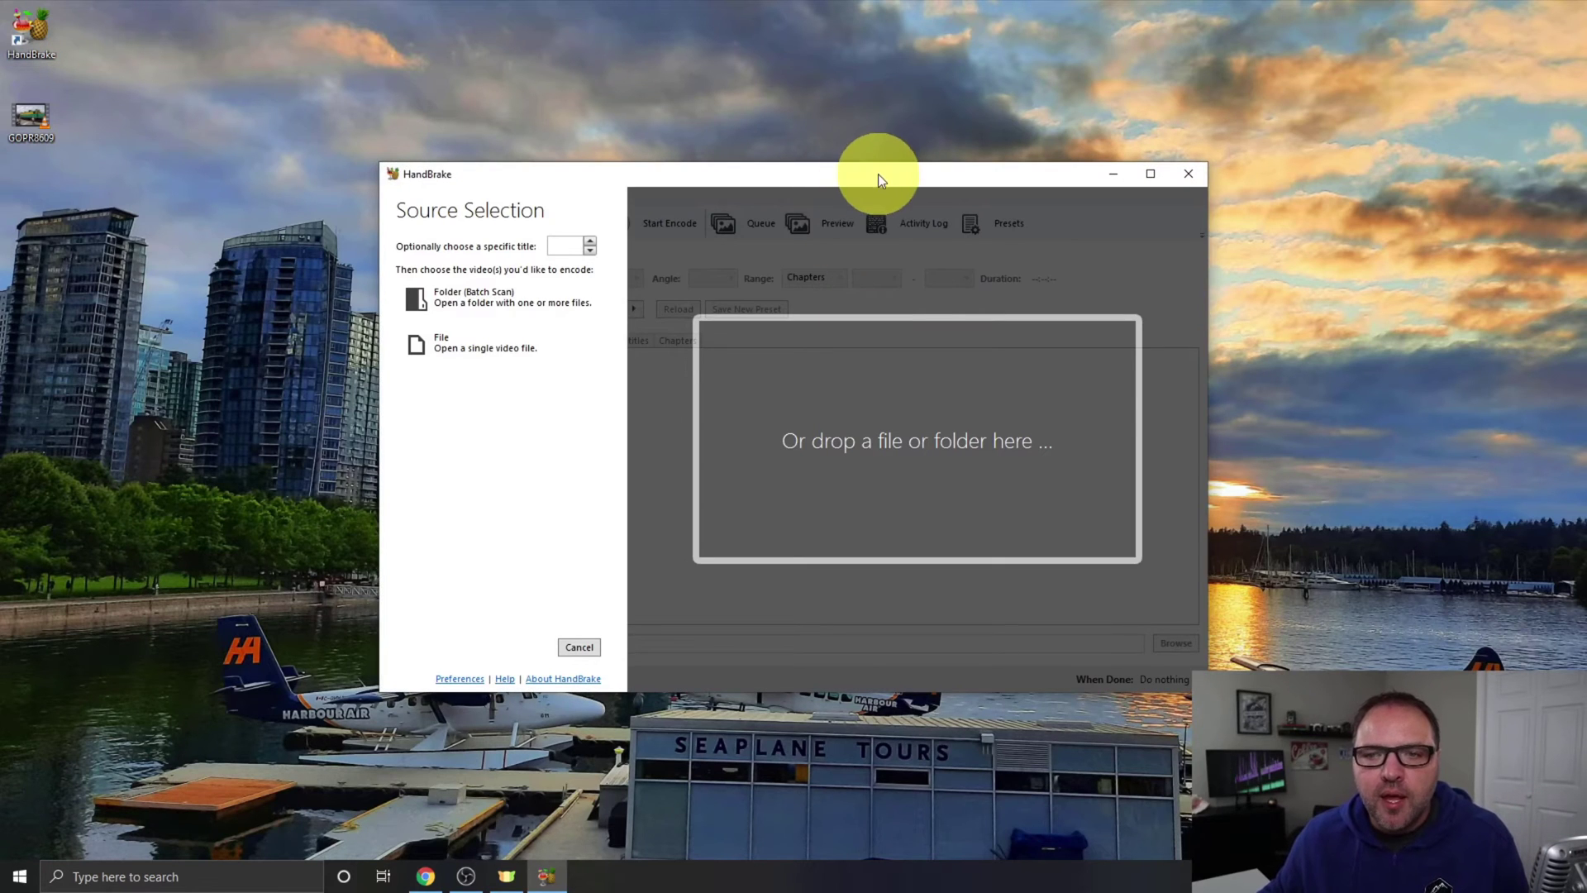
# Reposition the HandBrake window and preview the GOPR8609 video in VLC.
pyautogui.moveTo(878, 173); pyautogui.dragTo(810, 190)
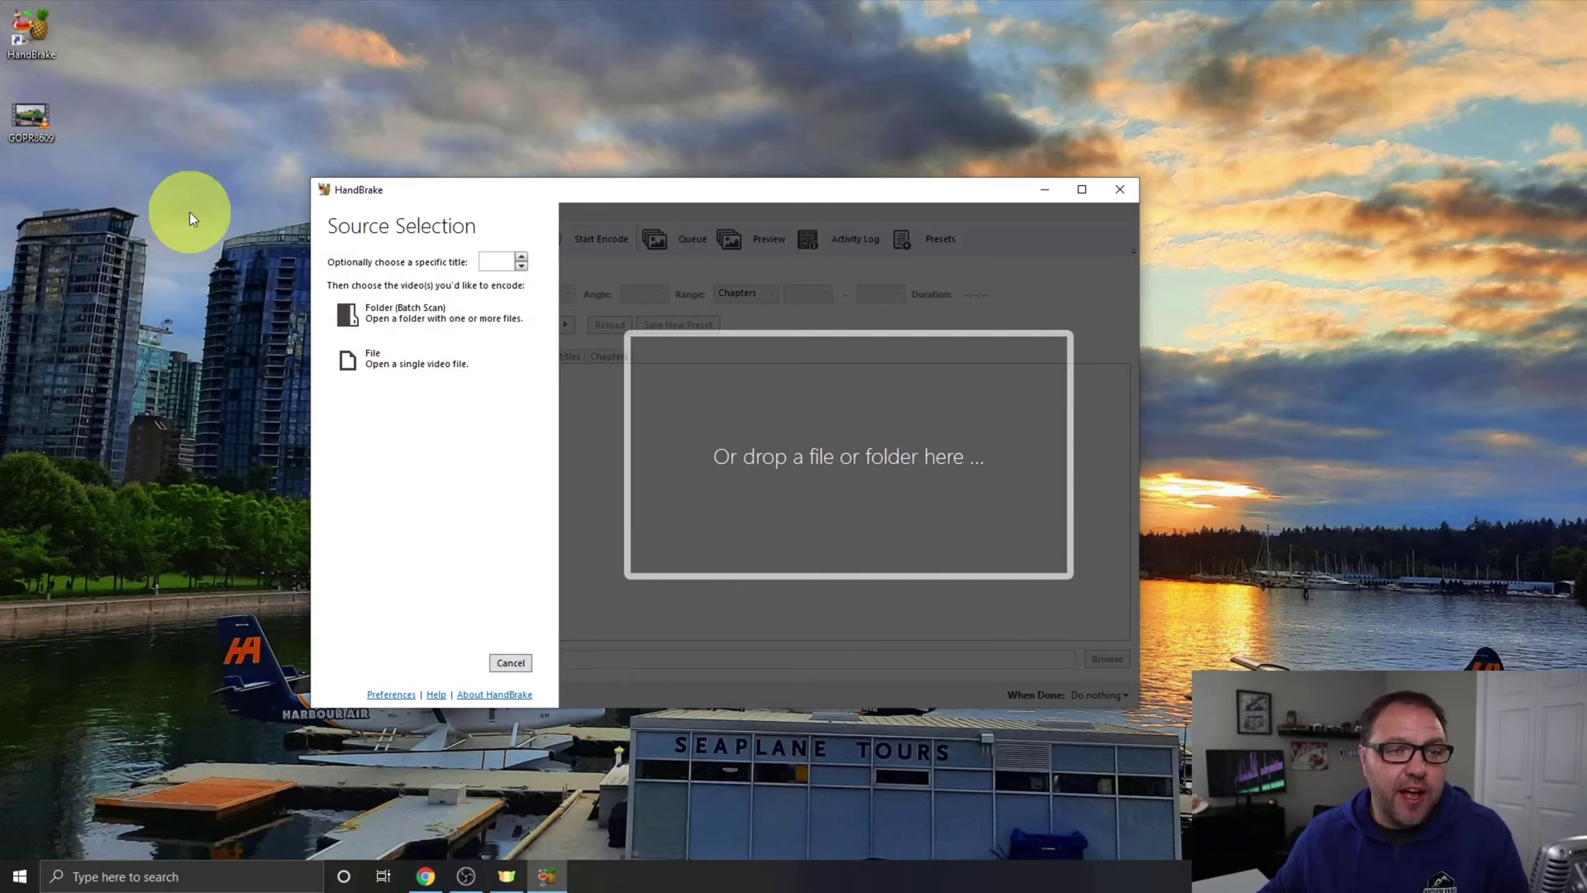
pyautogui.doubleClick(36, 118)
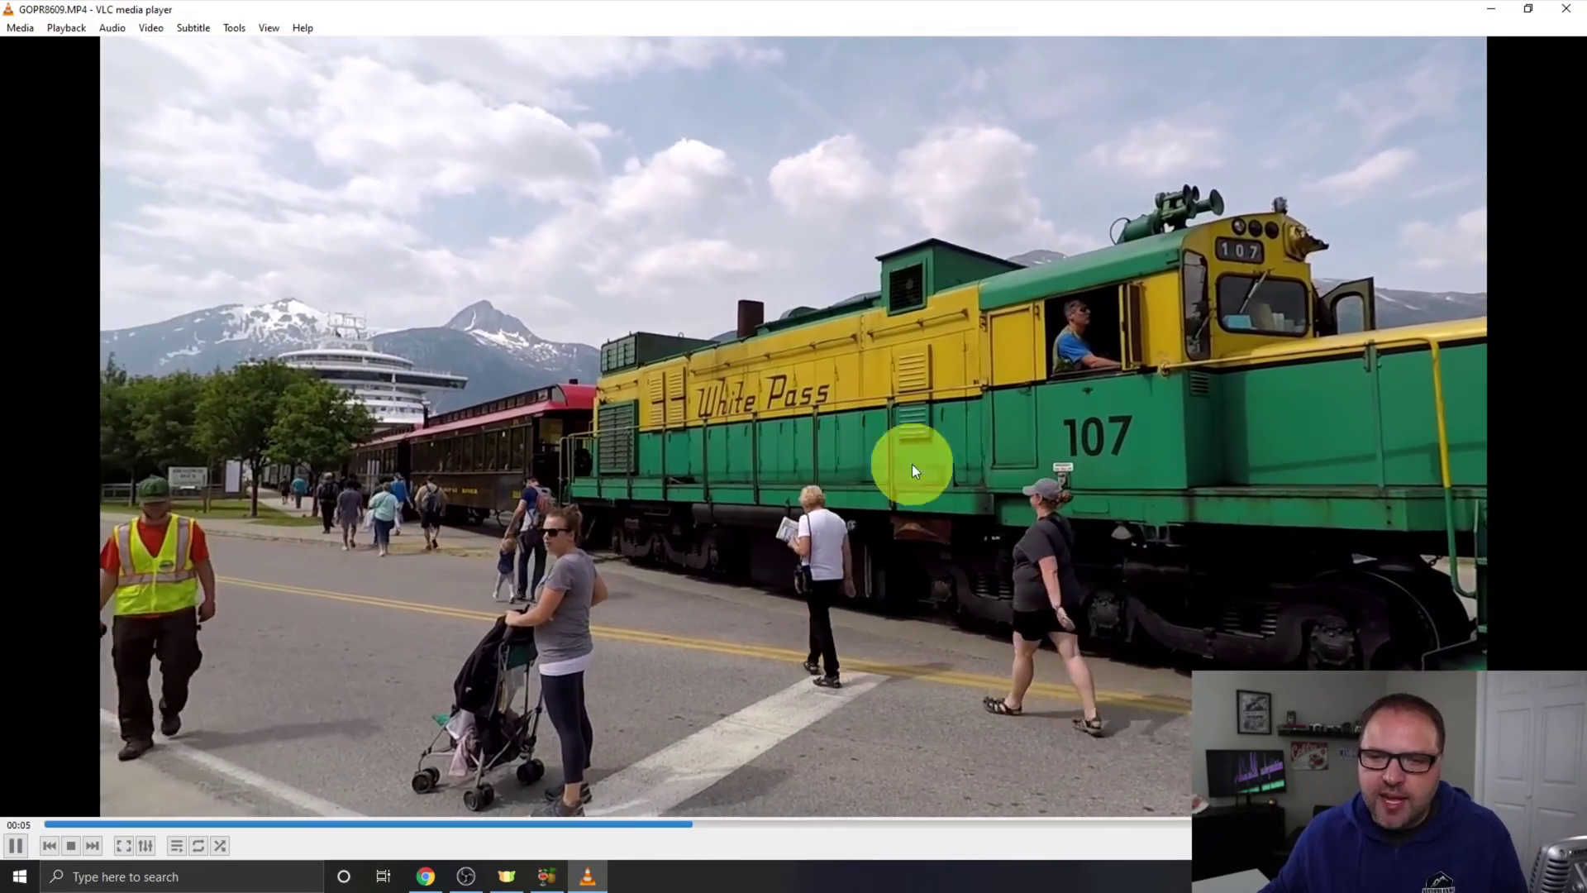
pyautogui.click(1556, 9)
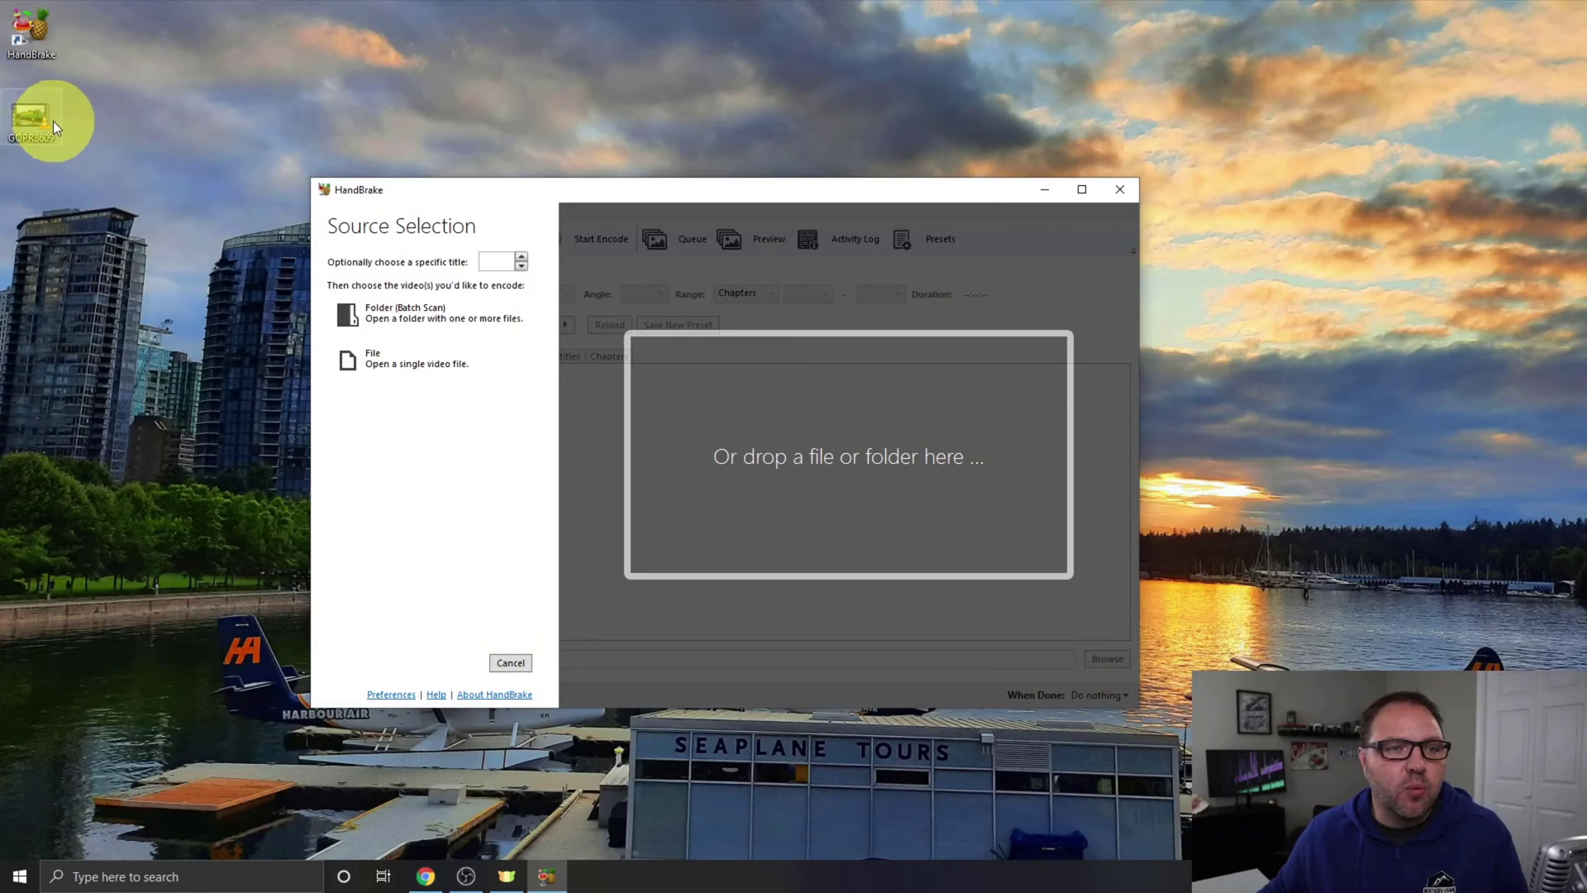
# Check GOPR8609's file properties (MP4, about 49 MB), then select the file.
pyautogui.rightClick(40, 121)
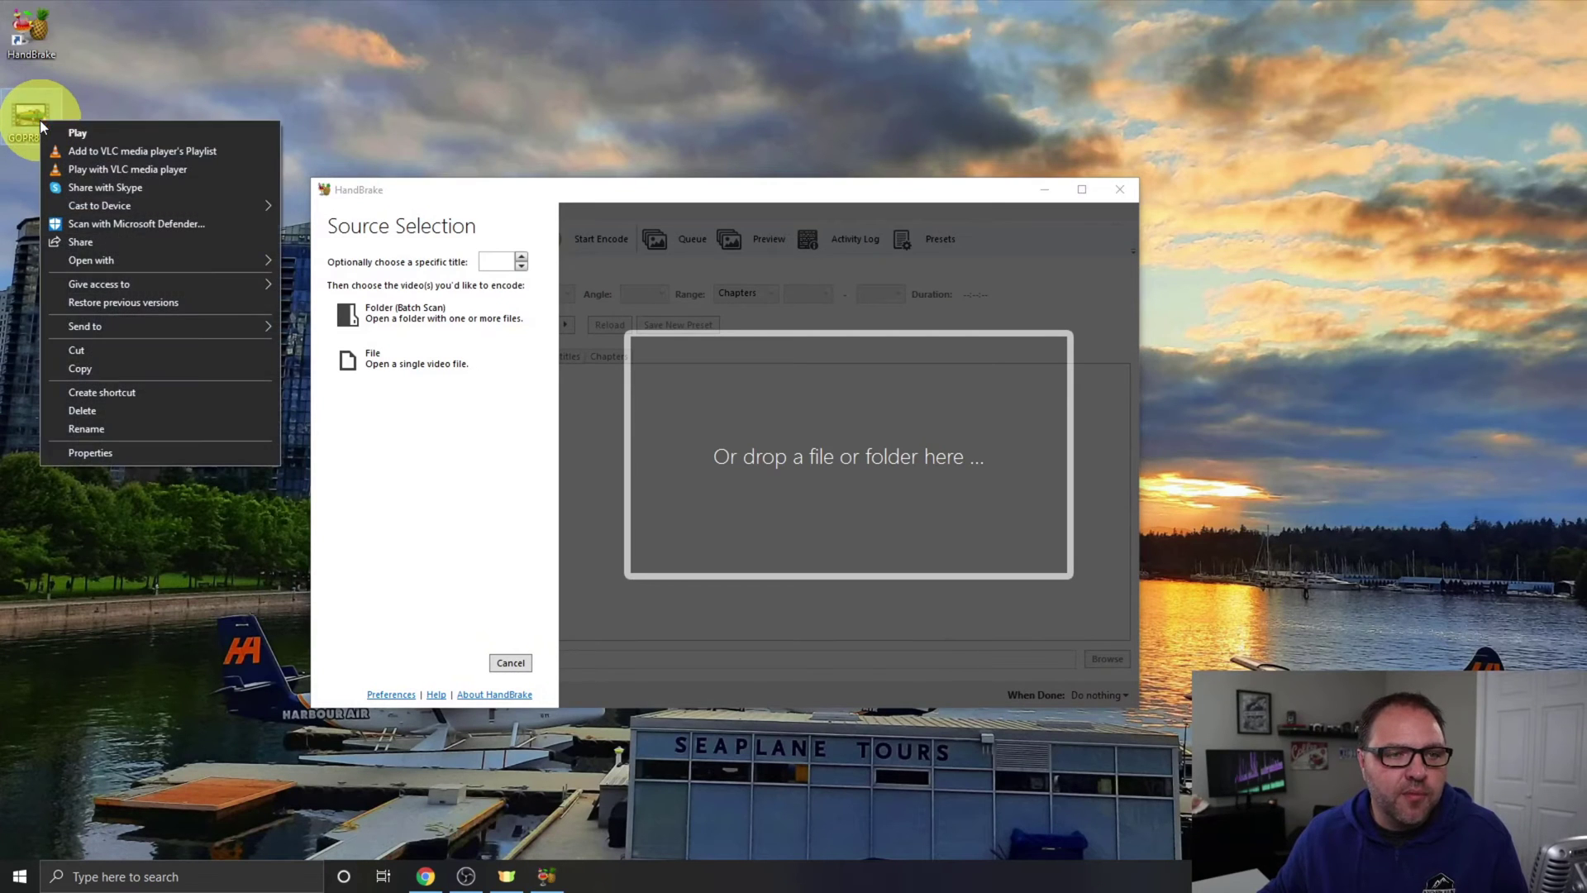
pyautogui.click(128, 453)
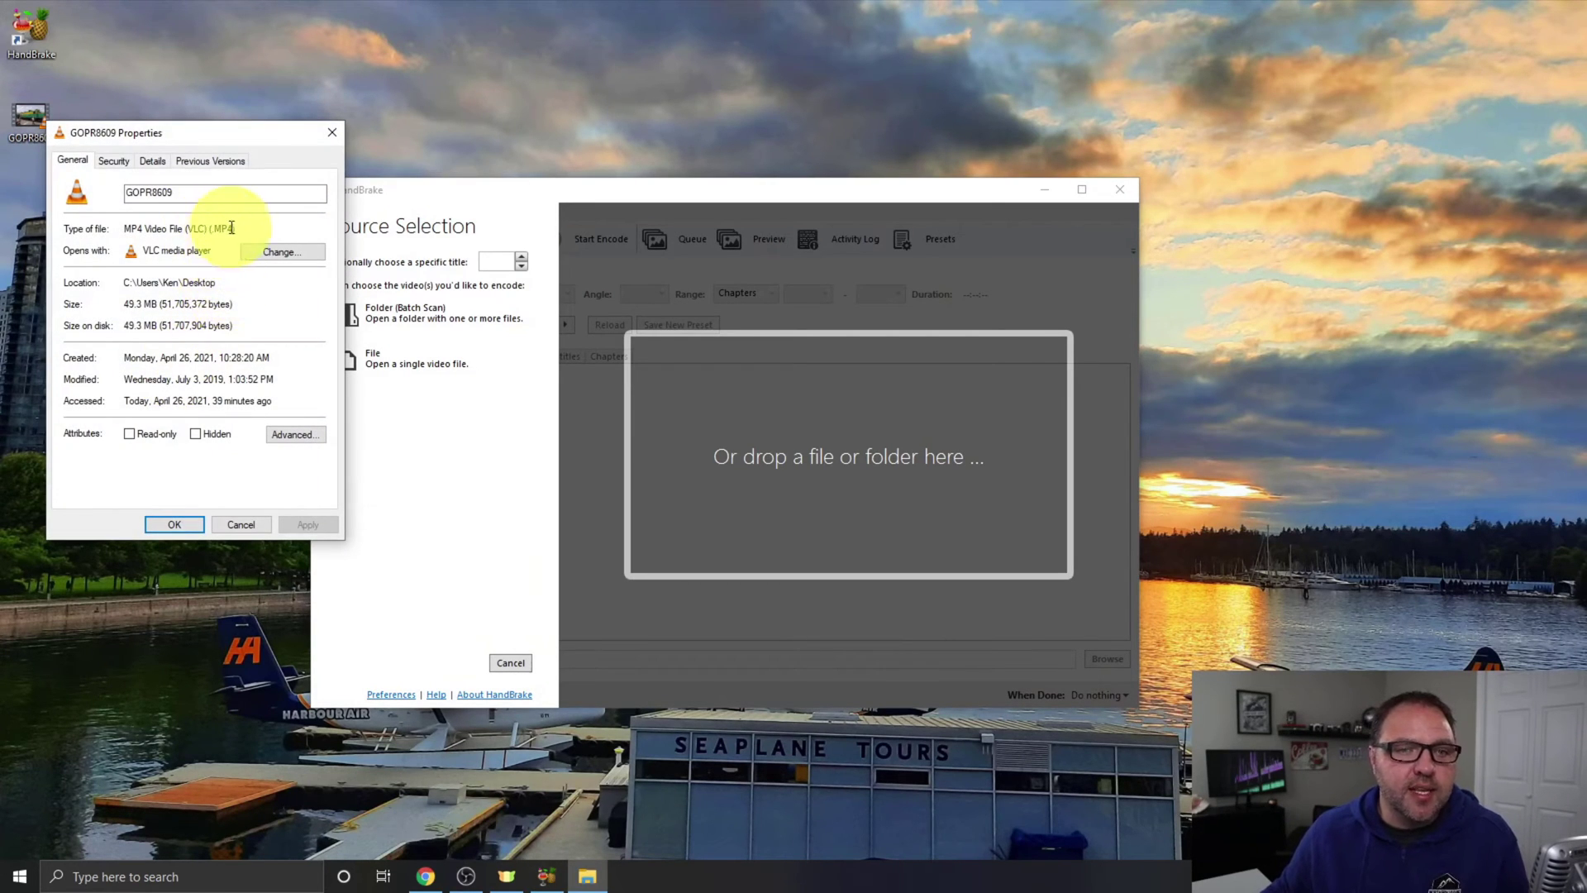
pyautogui.click(331, 133)
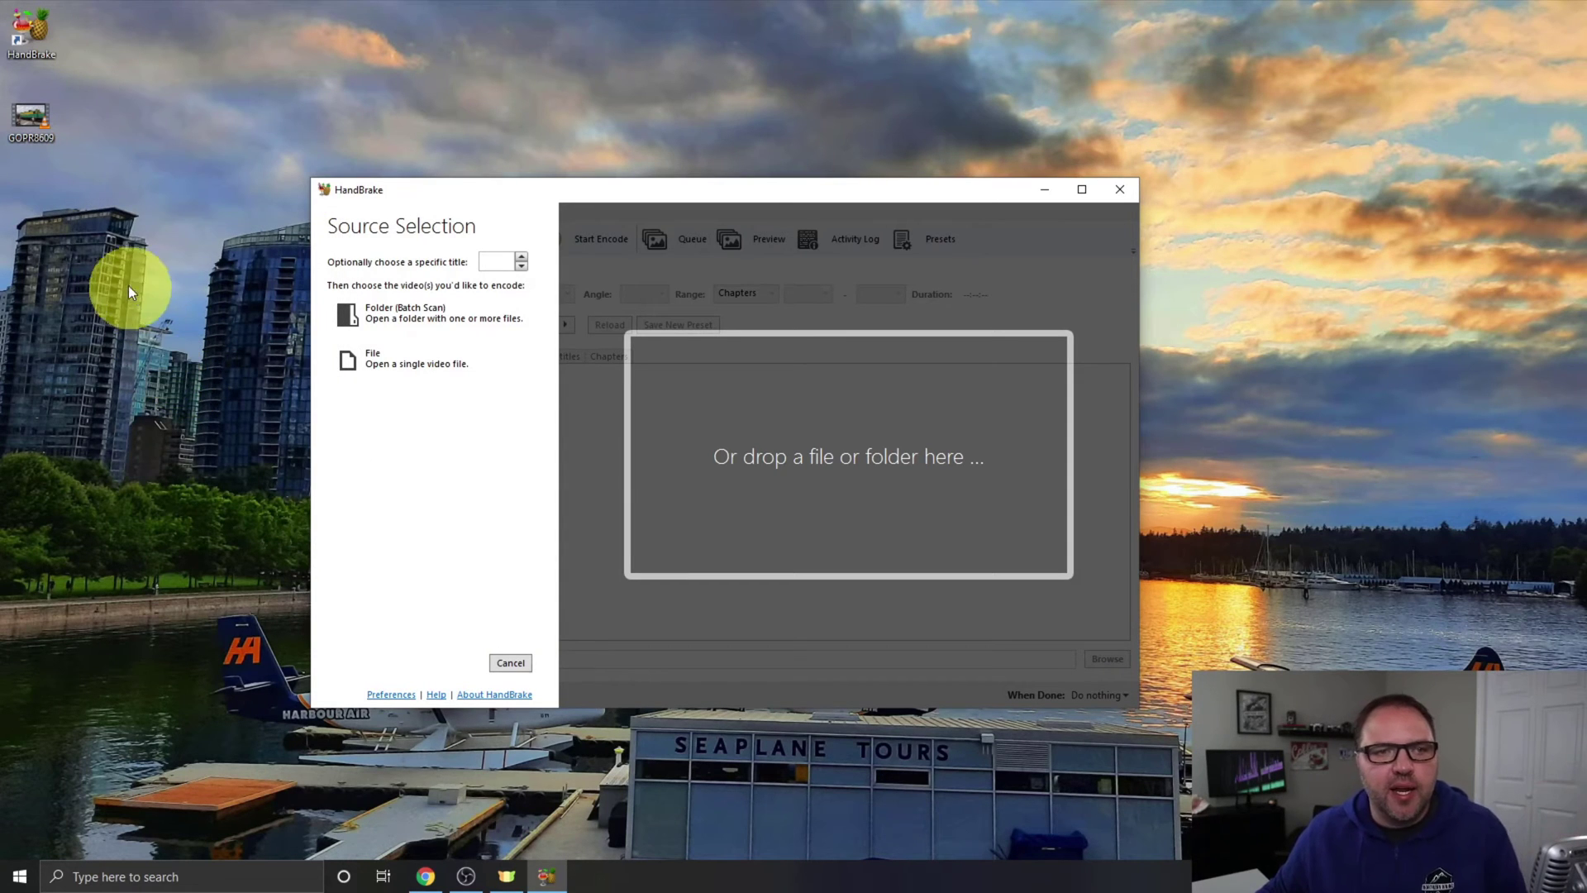
pyautogui.click(36, 117)
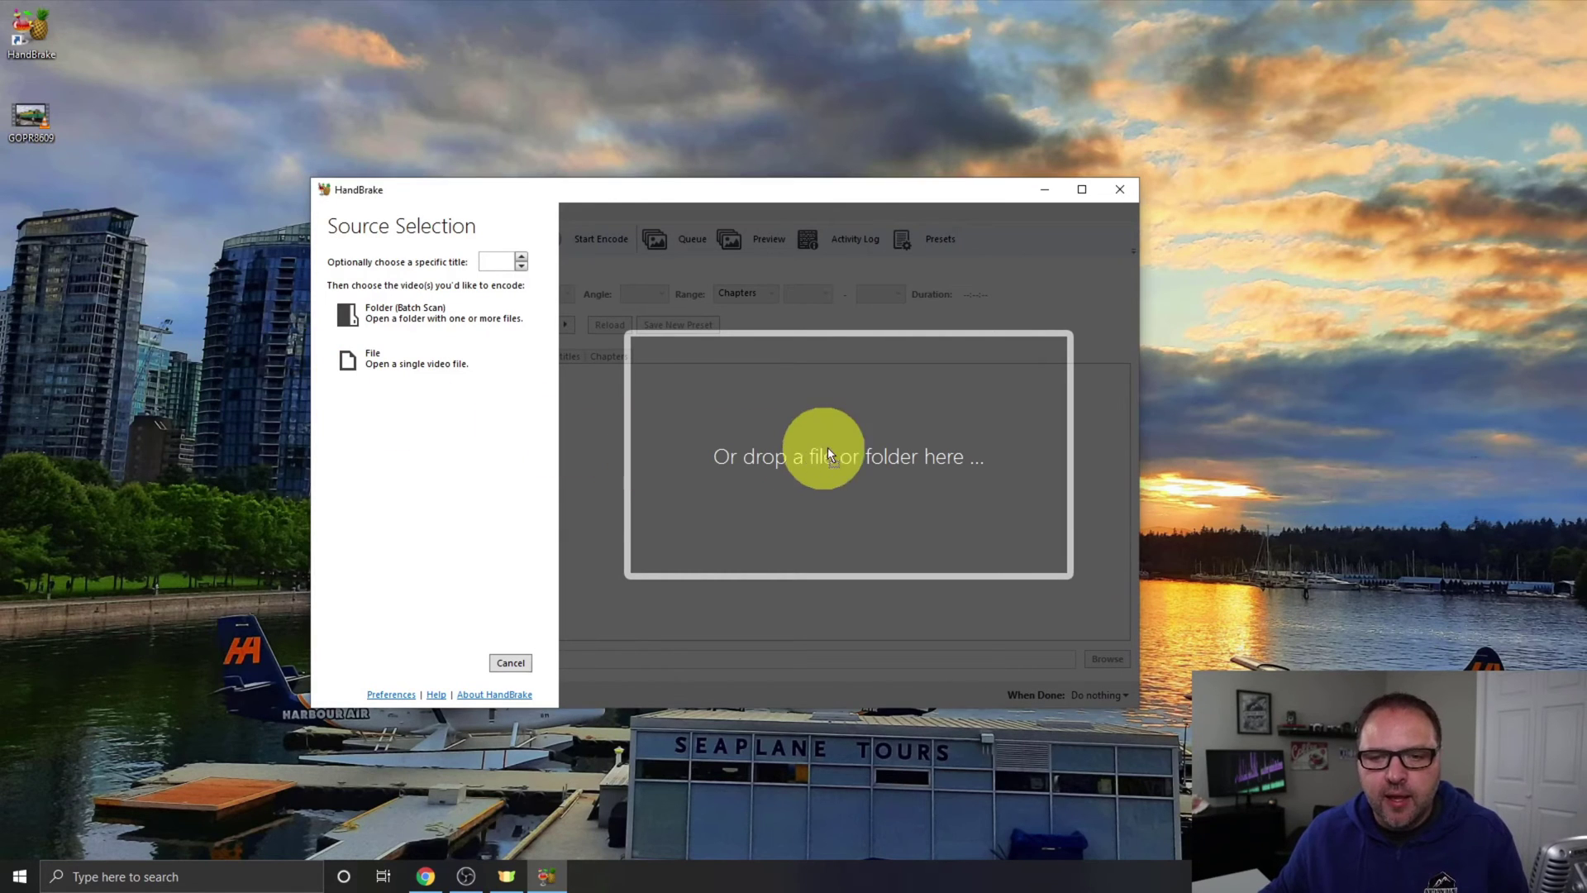
# Load GOPR8609 as the source and keep the General > Fast 1080p30 preset.
pyautogui.moveTo(306, 379); pyautogui.dragTo(846, 453)
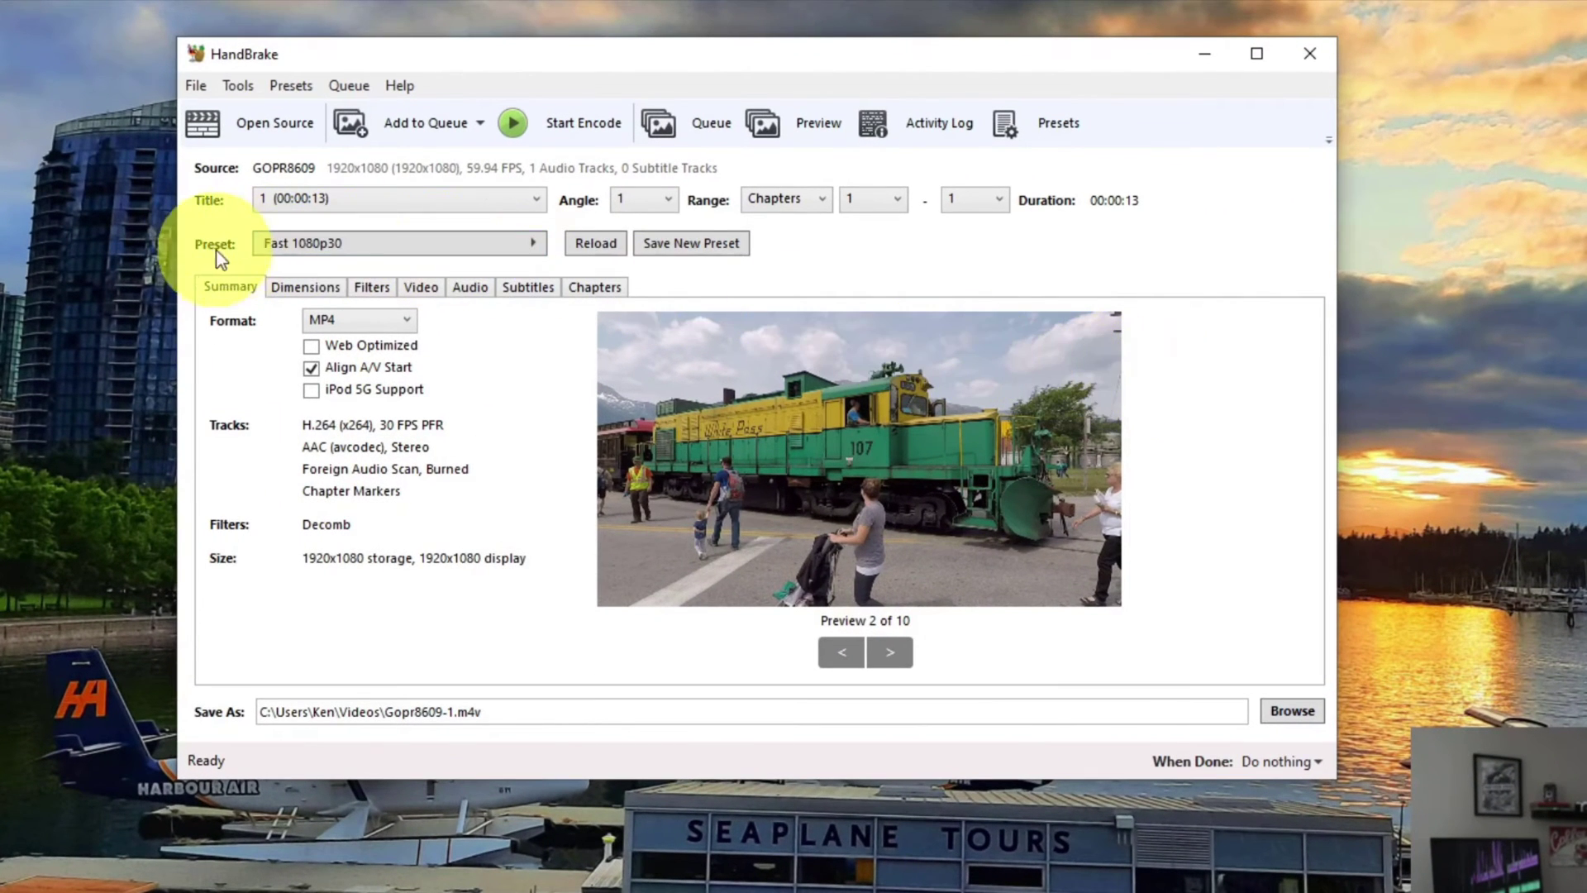
pyautogui.click(1058, 124)
pyautogui.click(1058, 125)
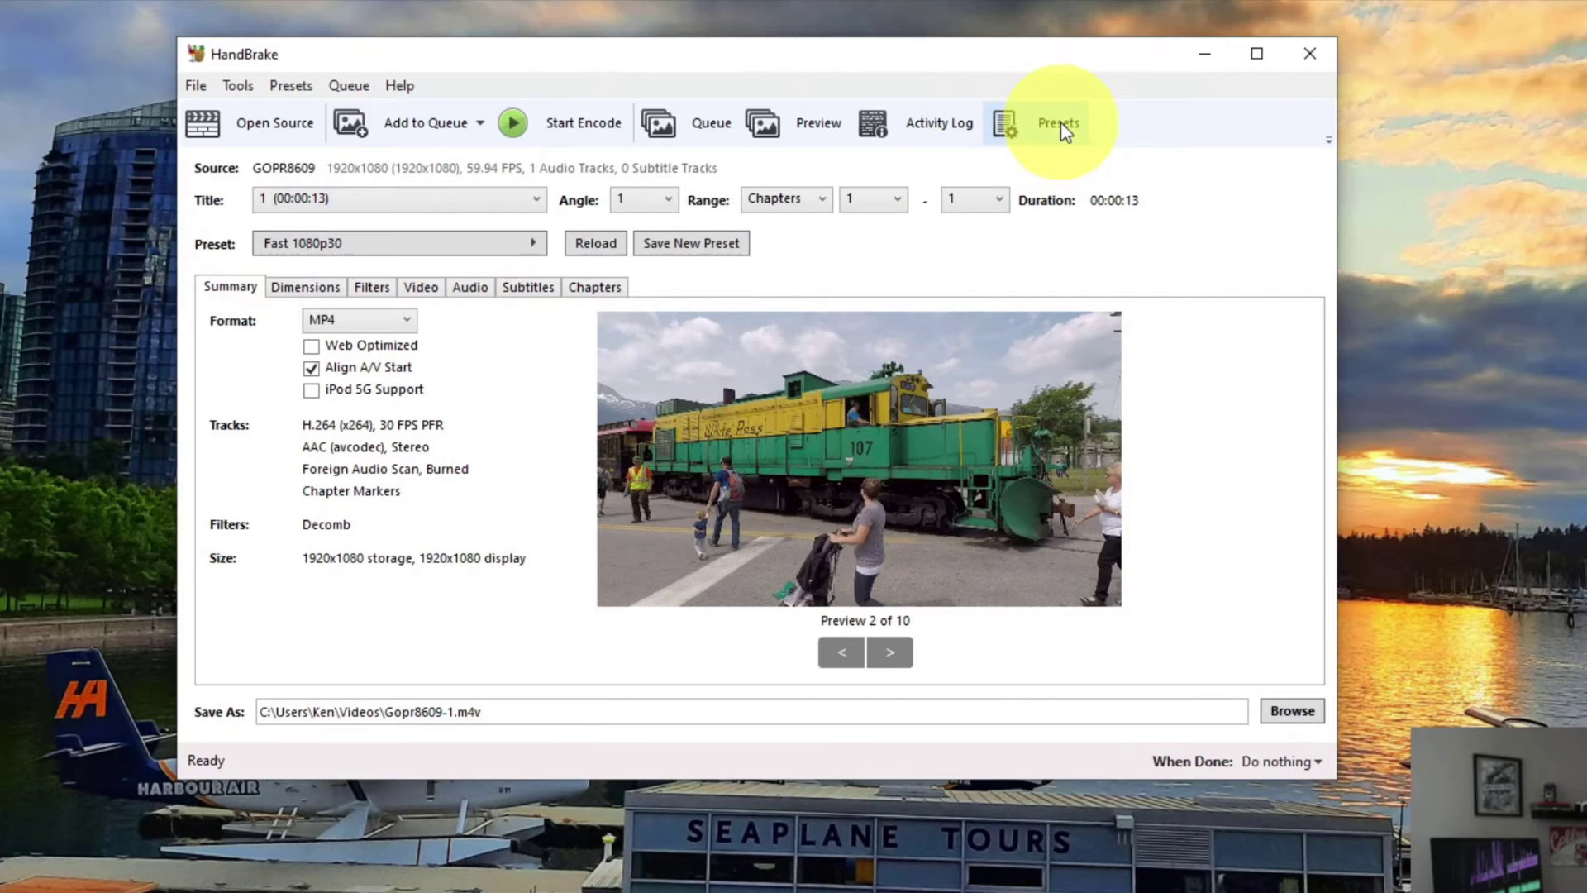
pyautogui.click(457, 249)
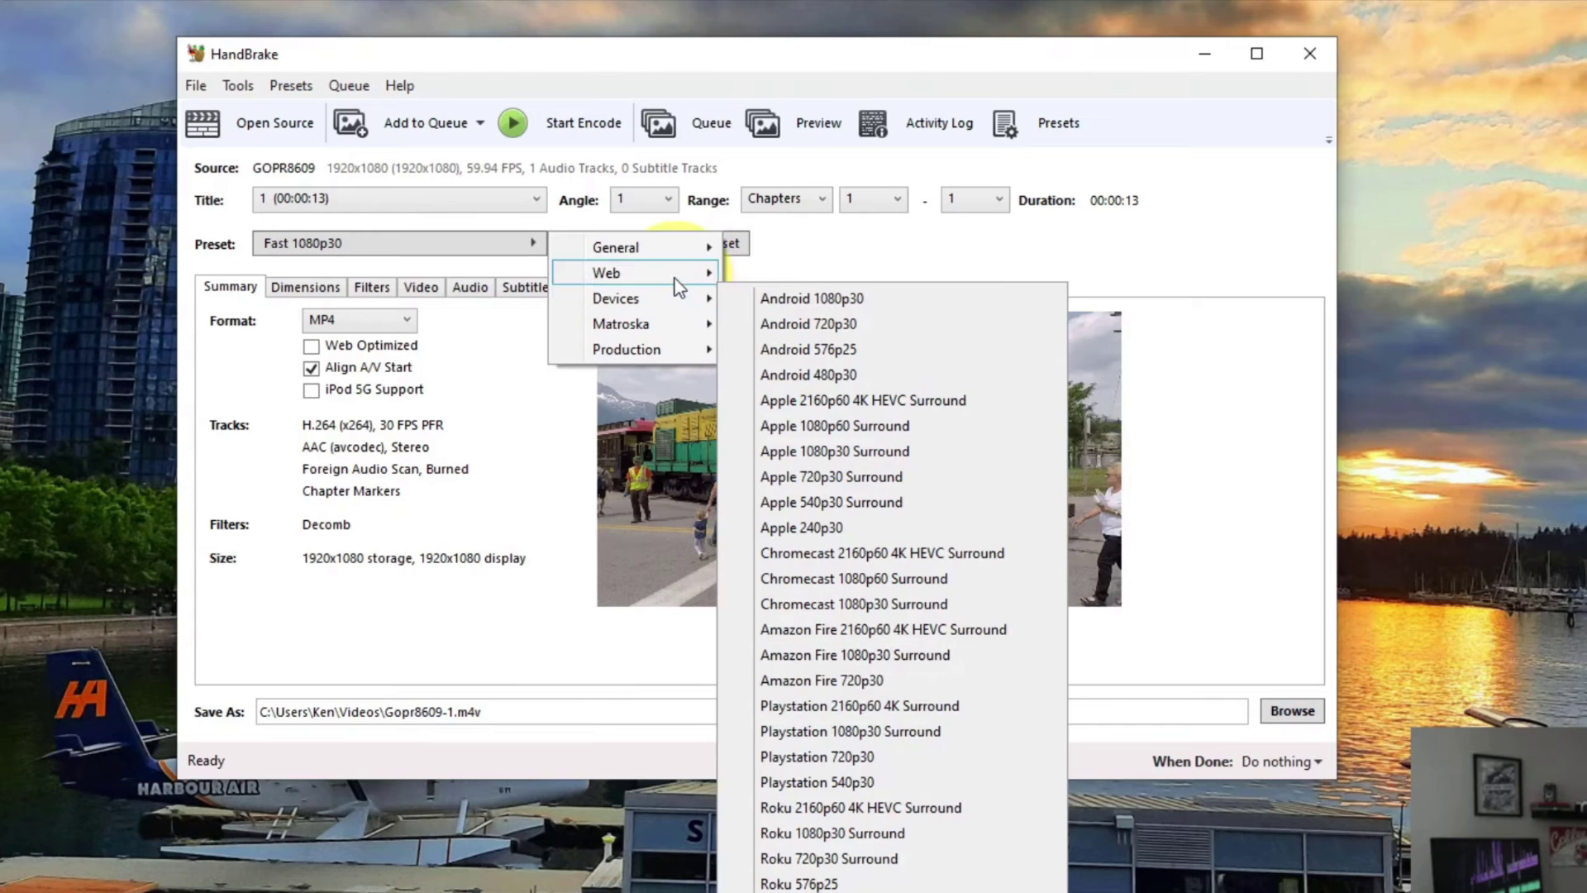
pyautogui.moveTo(632, 249)
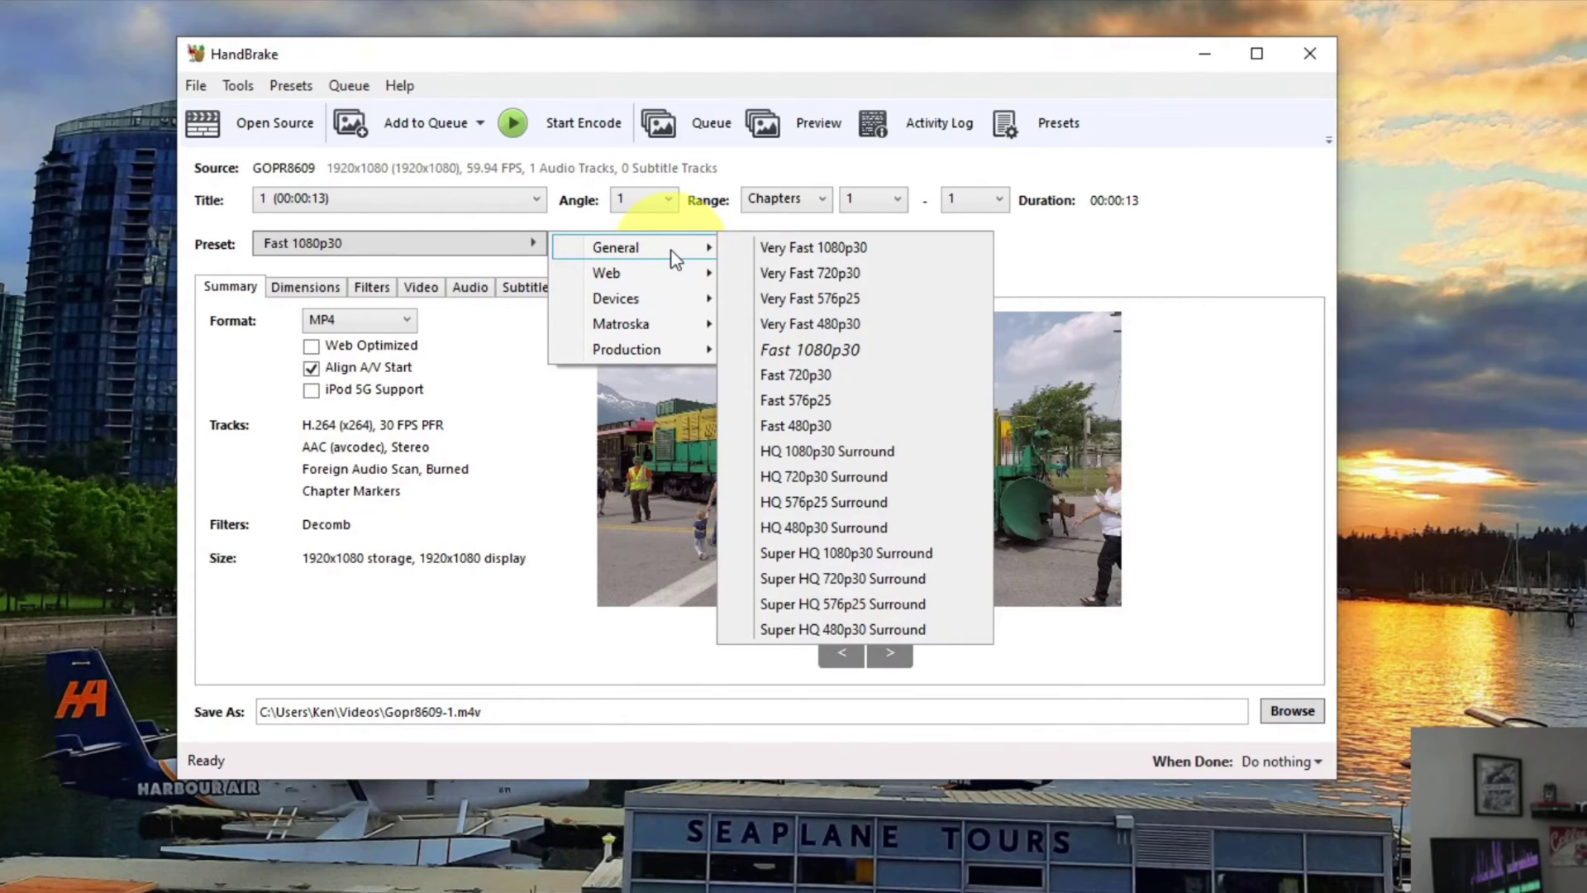
pyautogui.click(866, 357)
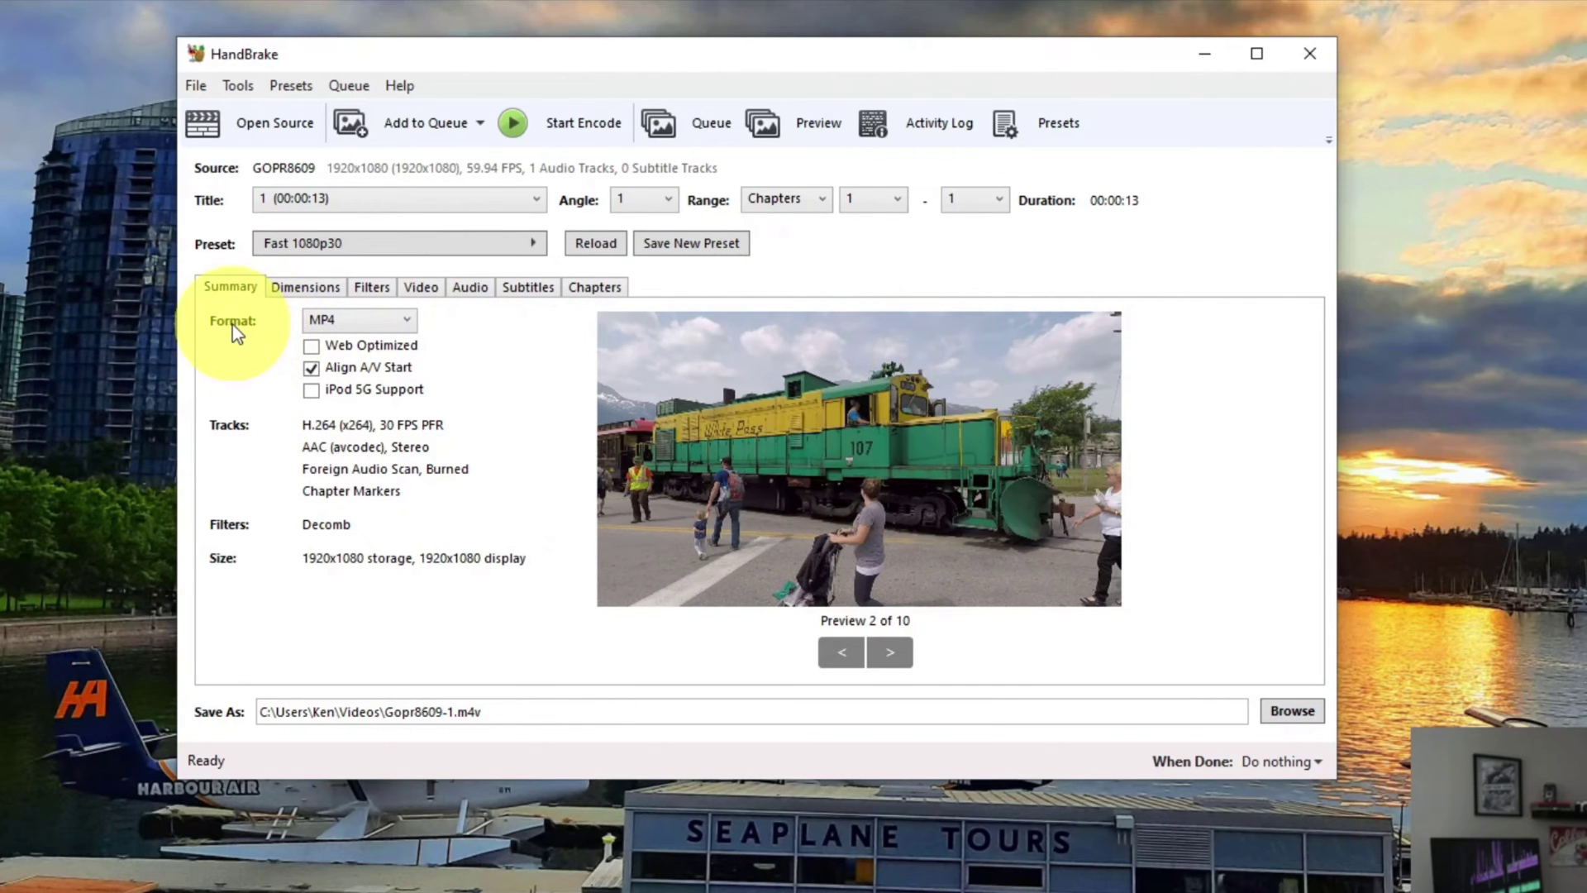
# Switch the Summary tab's container format from MP4 to WebM.
pyautogui.click(401, 327)
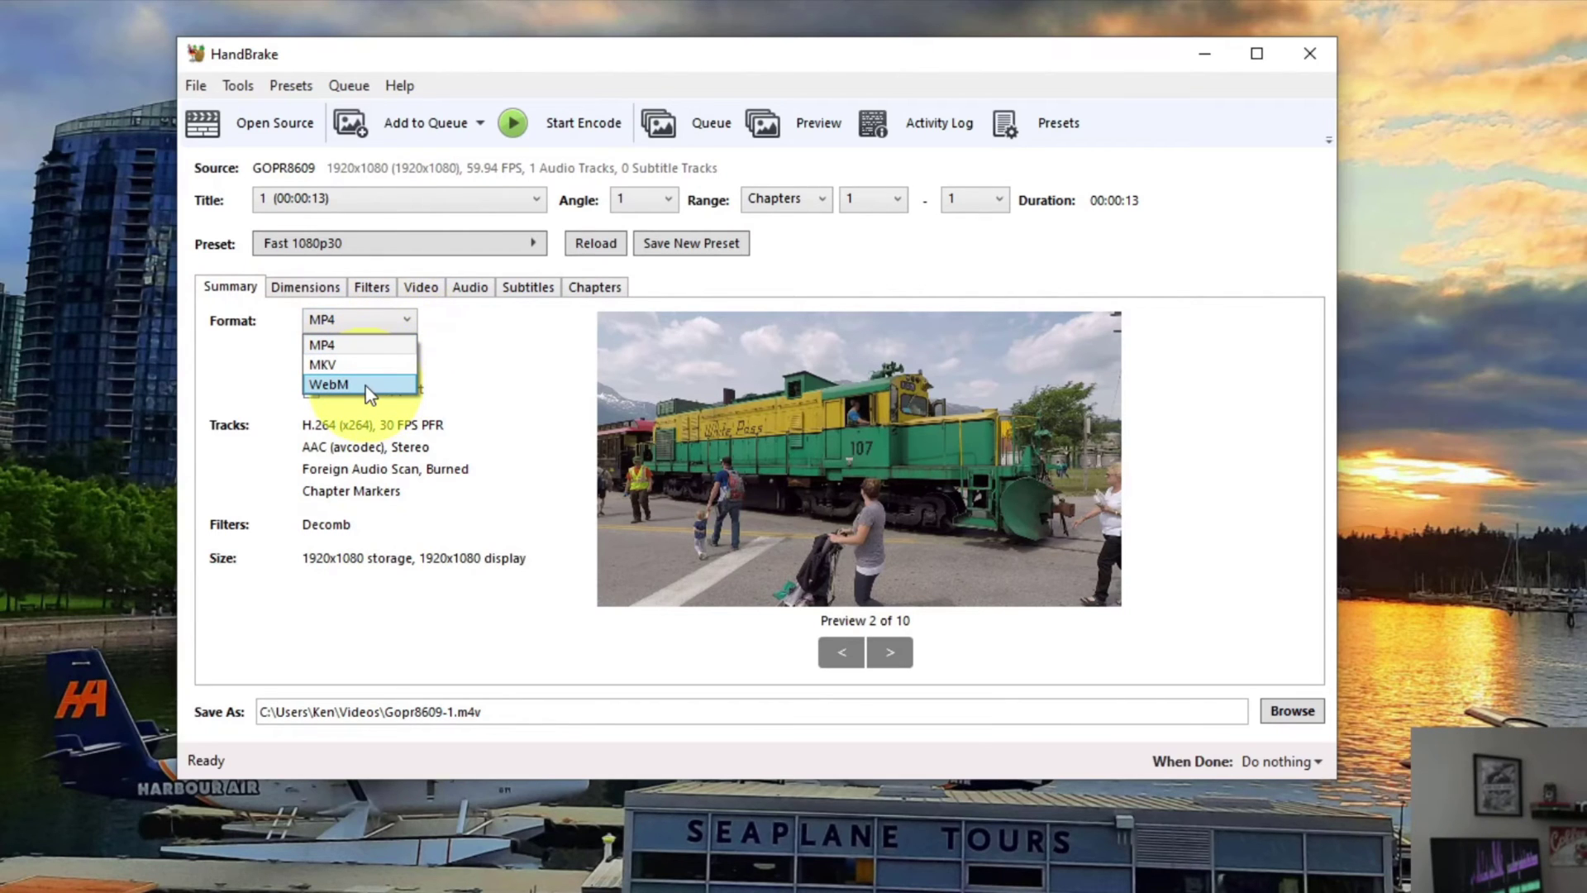
pyautogui.click(369, 386)
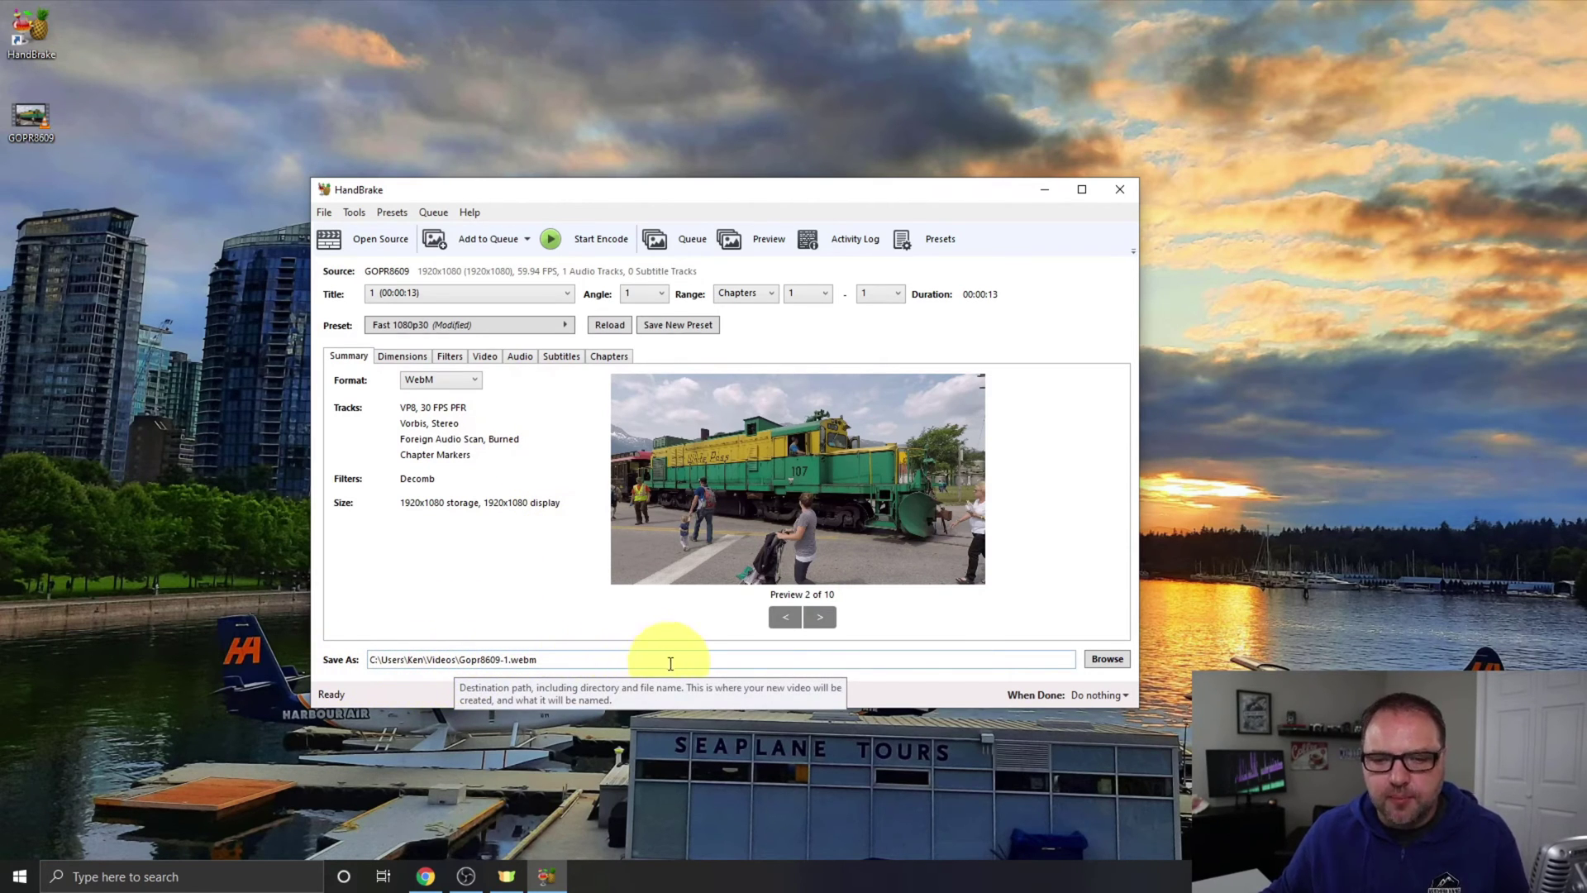
# Set the output destination to the Desktop as 'White Pass' with webm file type.
pyautogui.click(1104, 660)
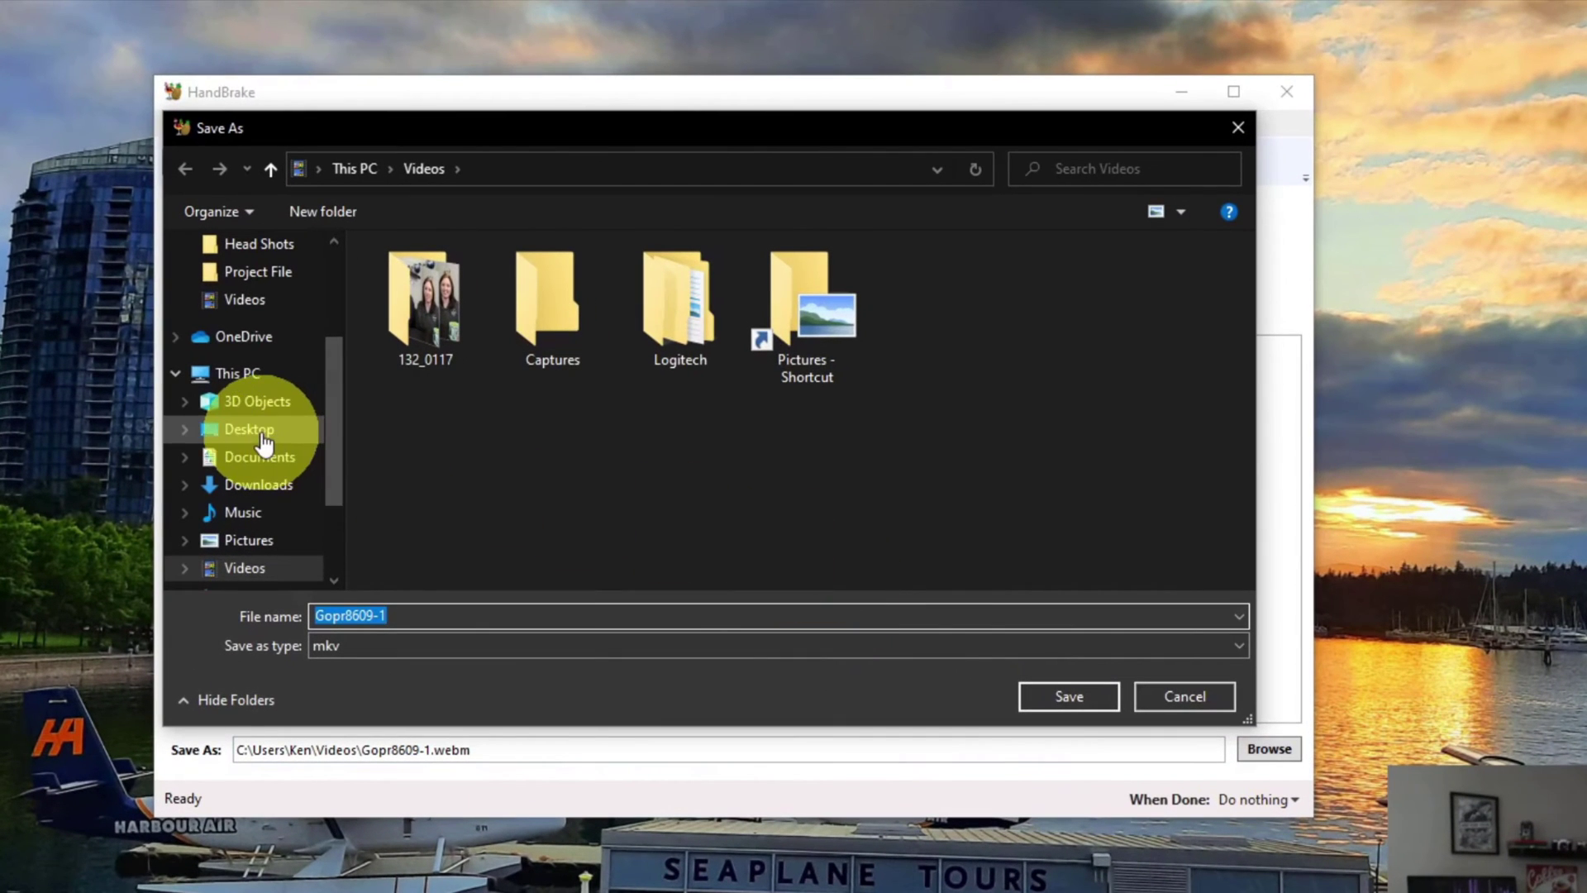
pyautogui.click(253, 431)
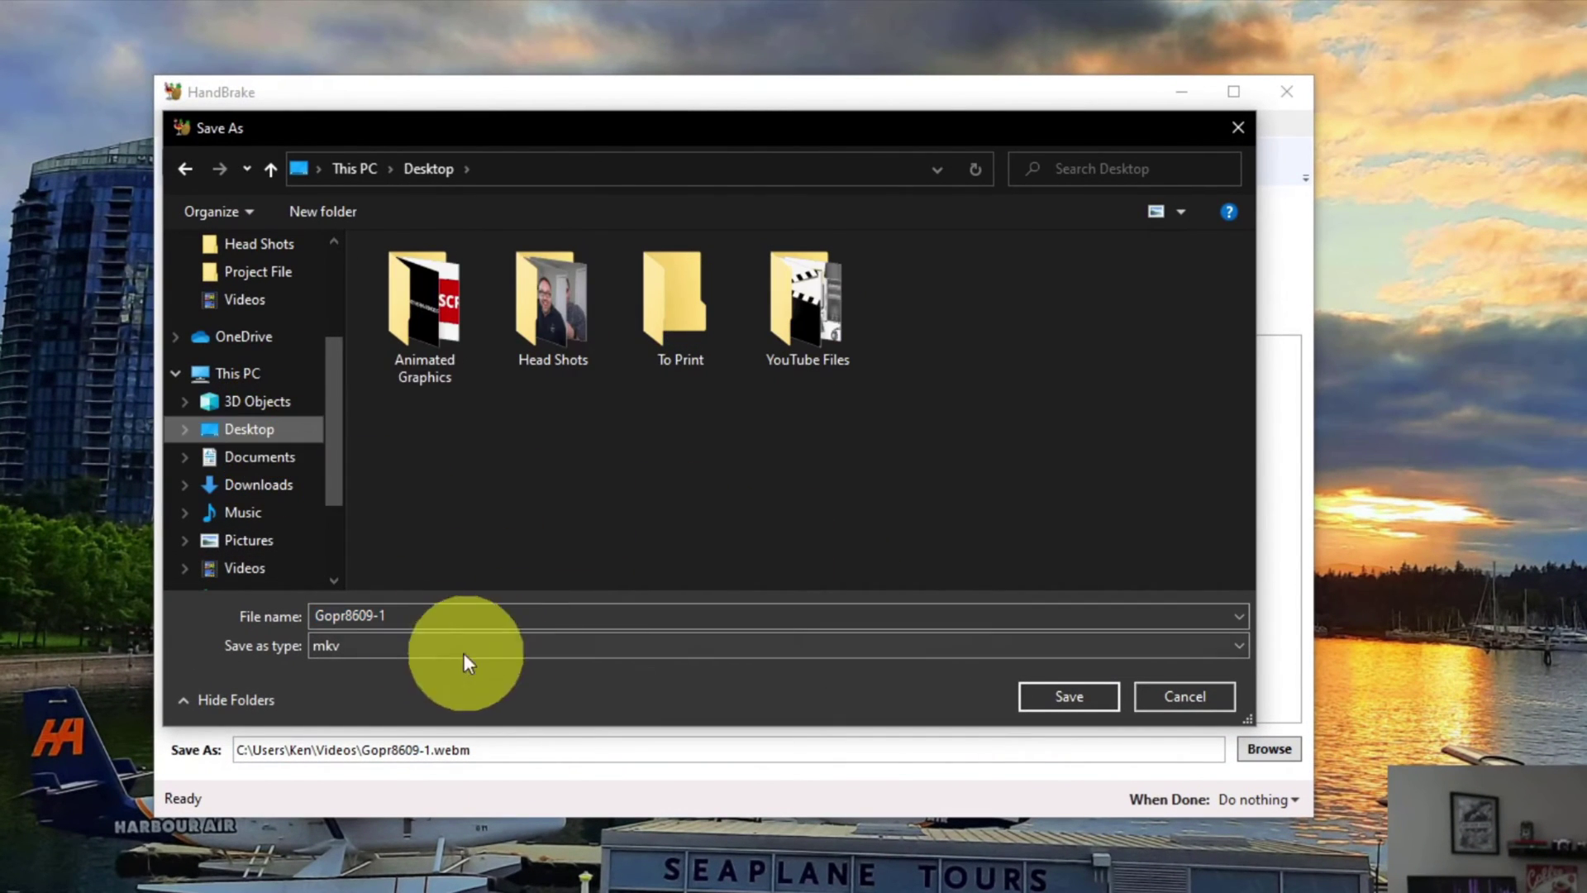
pyautogui.moveTo(471, 614); pyautogui.dragTo(238, 611)
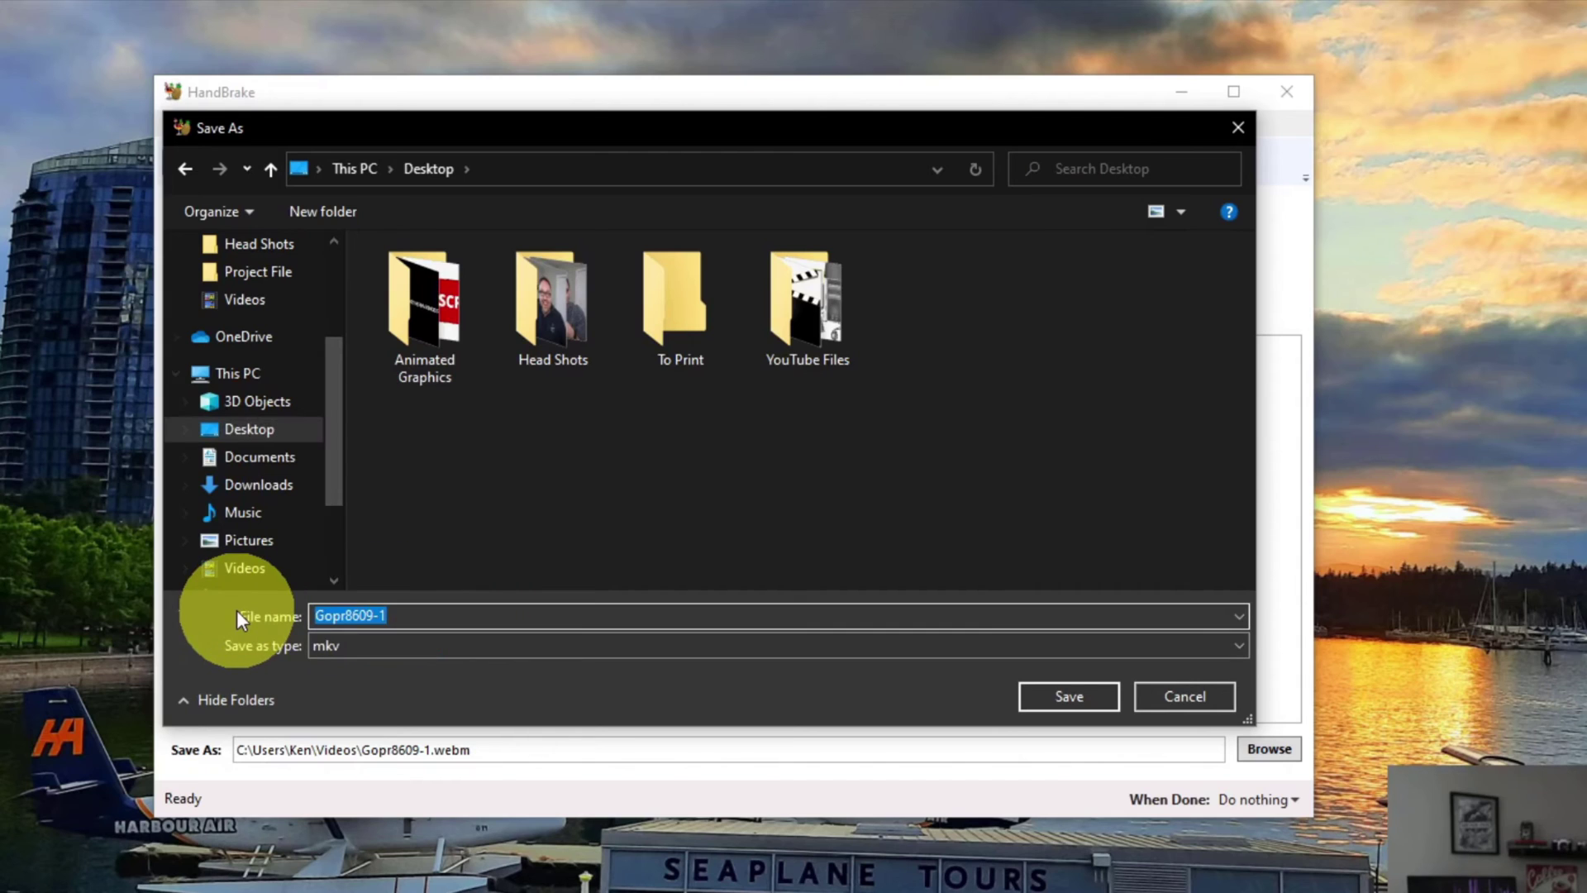
pyautogui.write('White Pass')
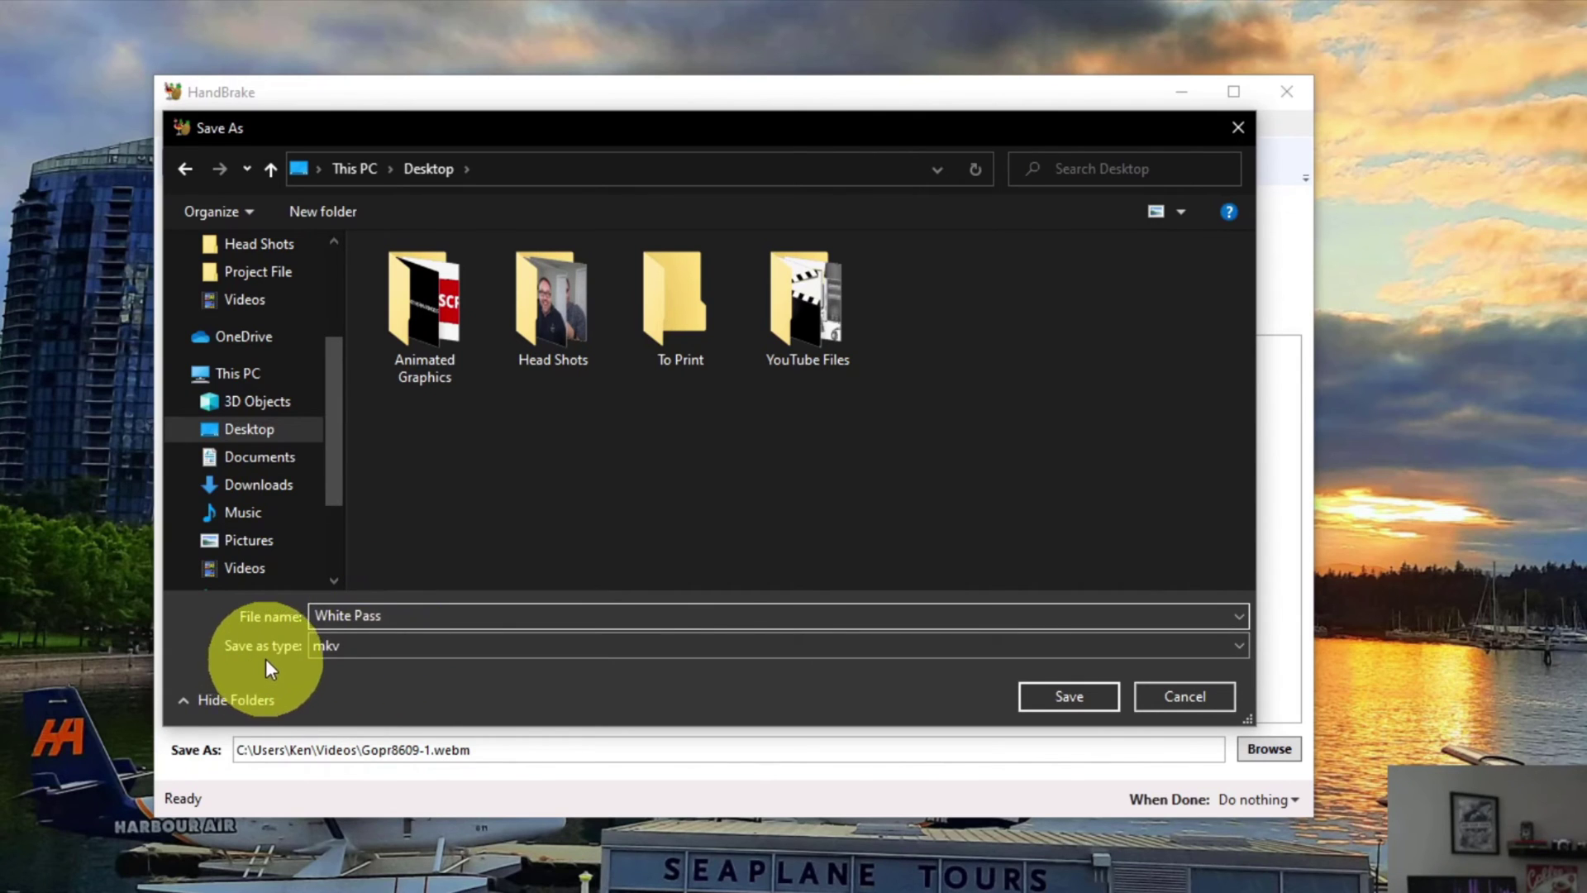
pyautogui.click(415, 646)
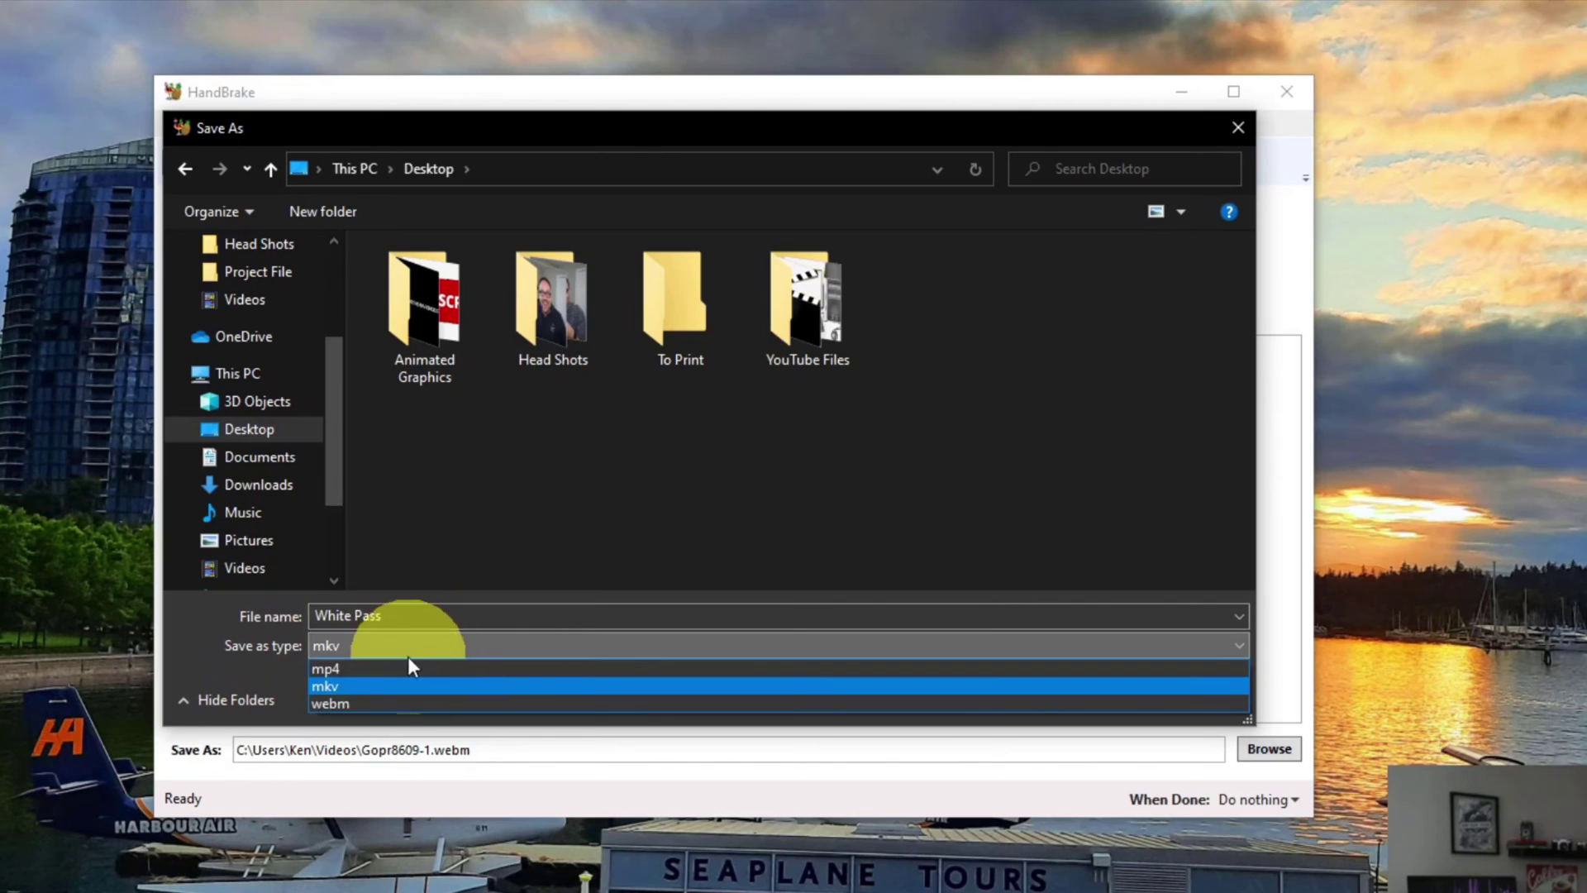
pyautogui.click(359, 702)
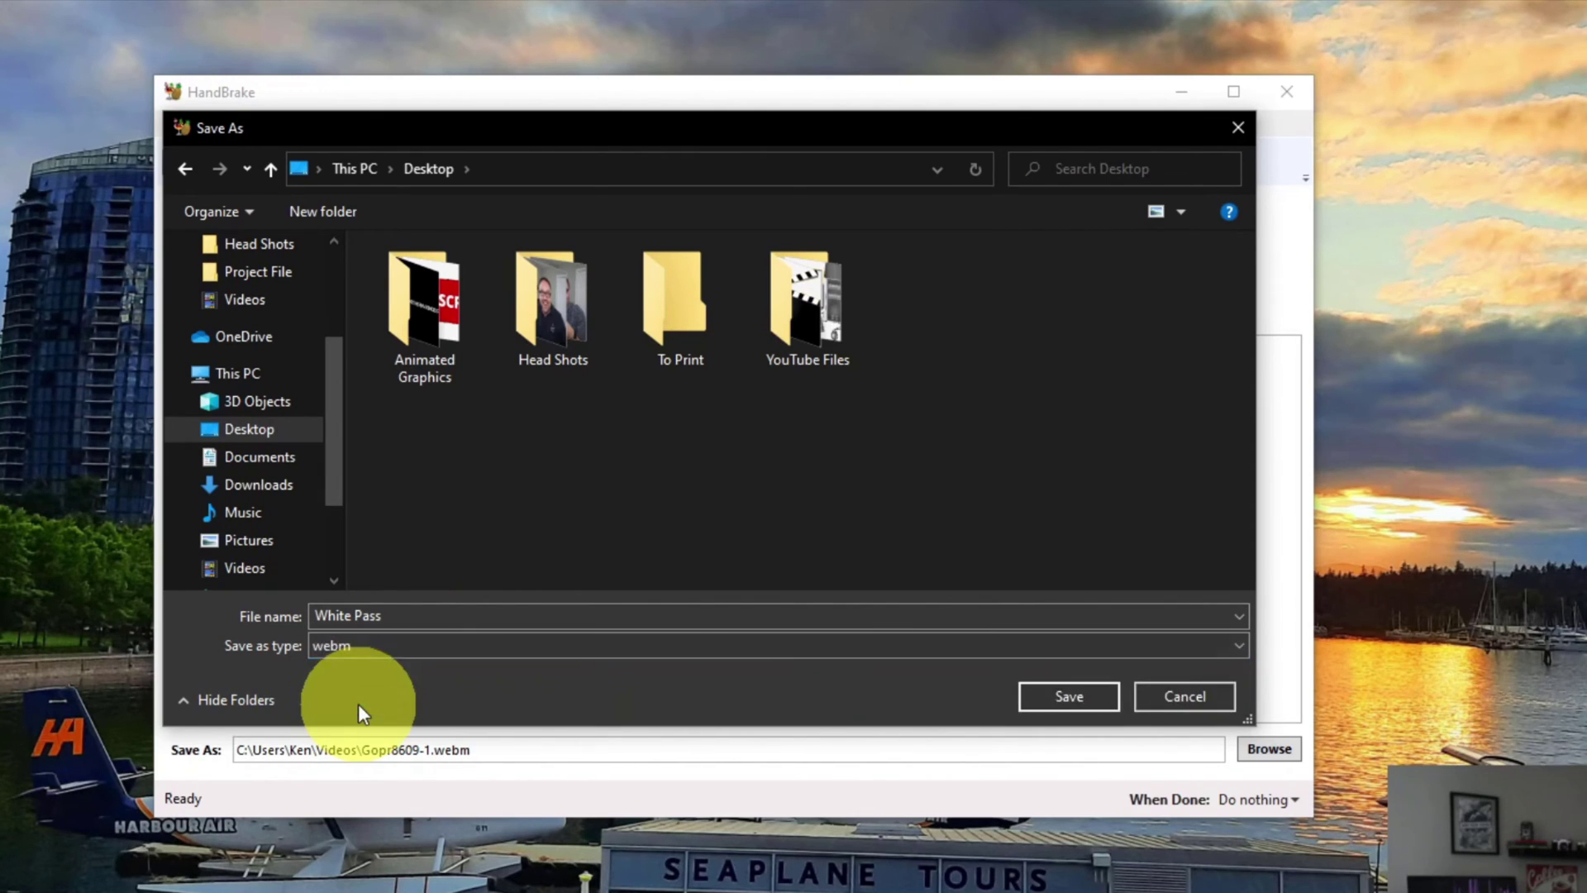
pyautogui.click(1068, 697)
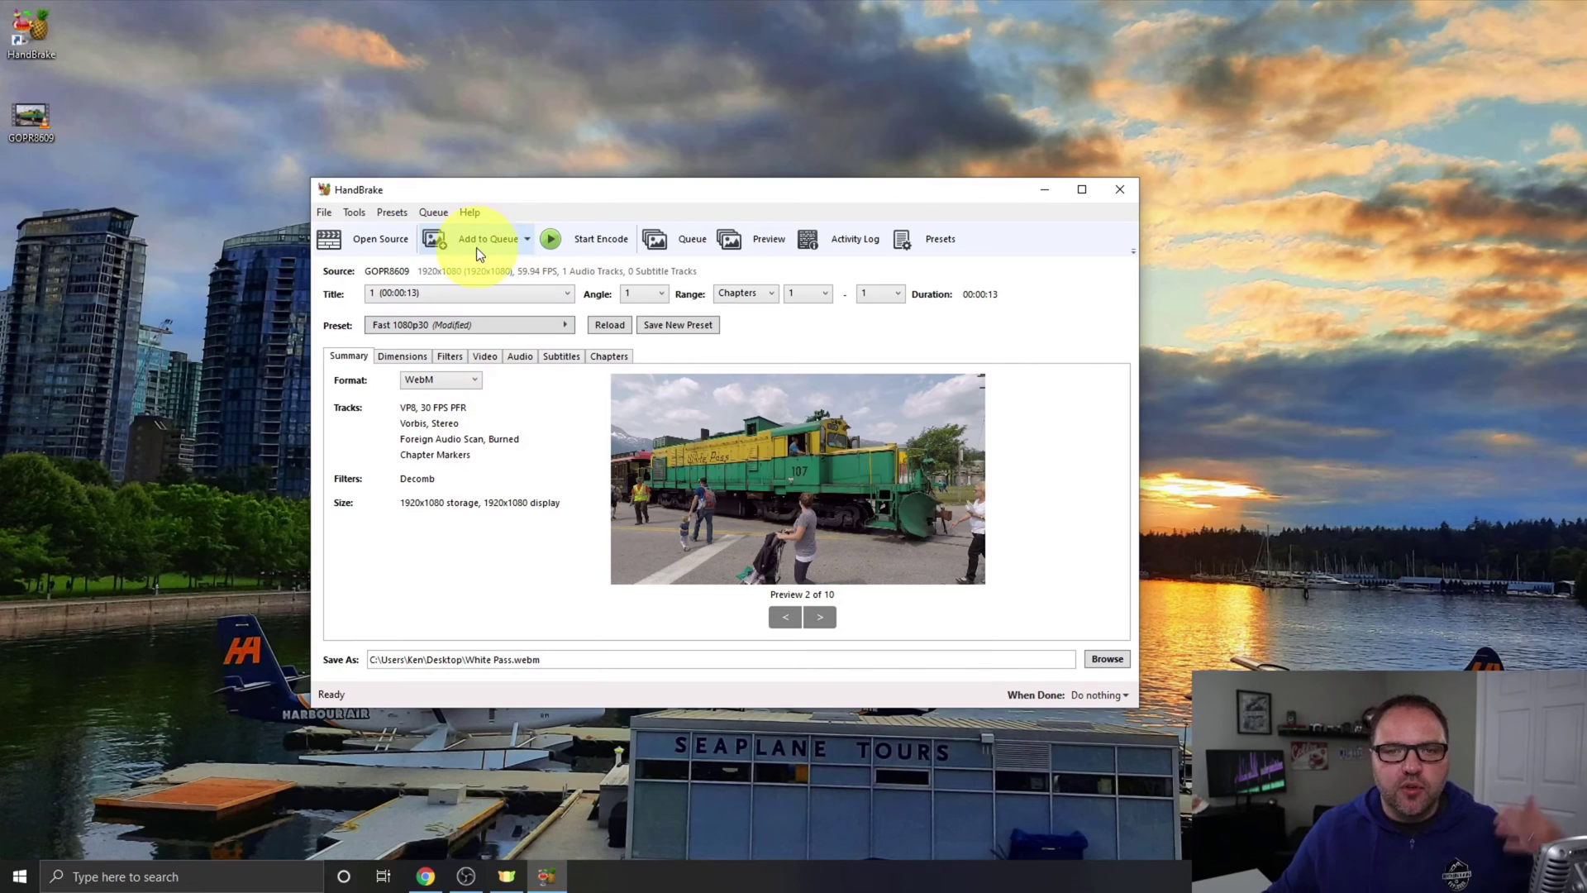
# Start the encode and let it run until the queue reports finished.
pyautogui.click(586, 240)
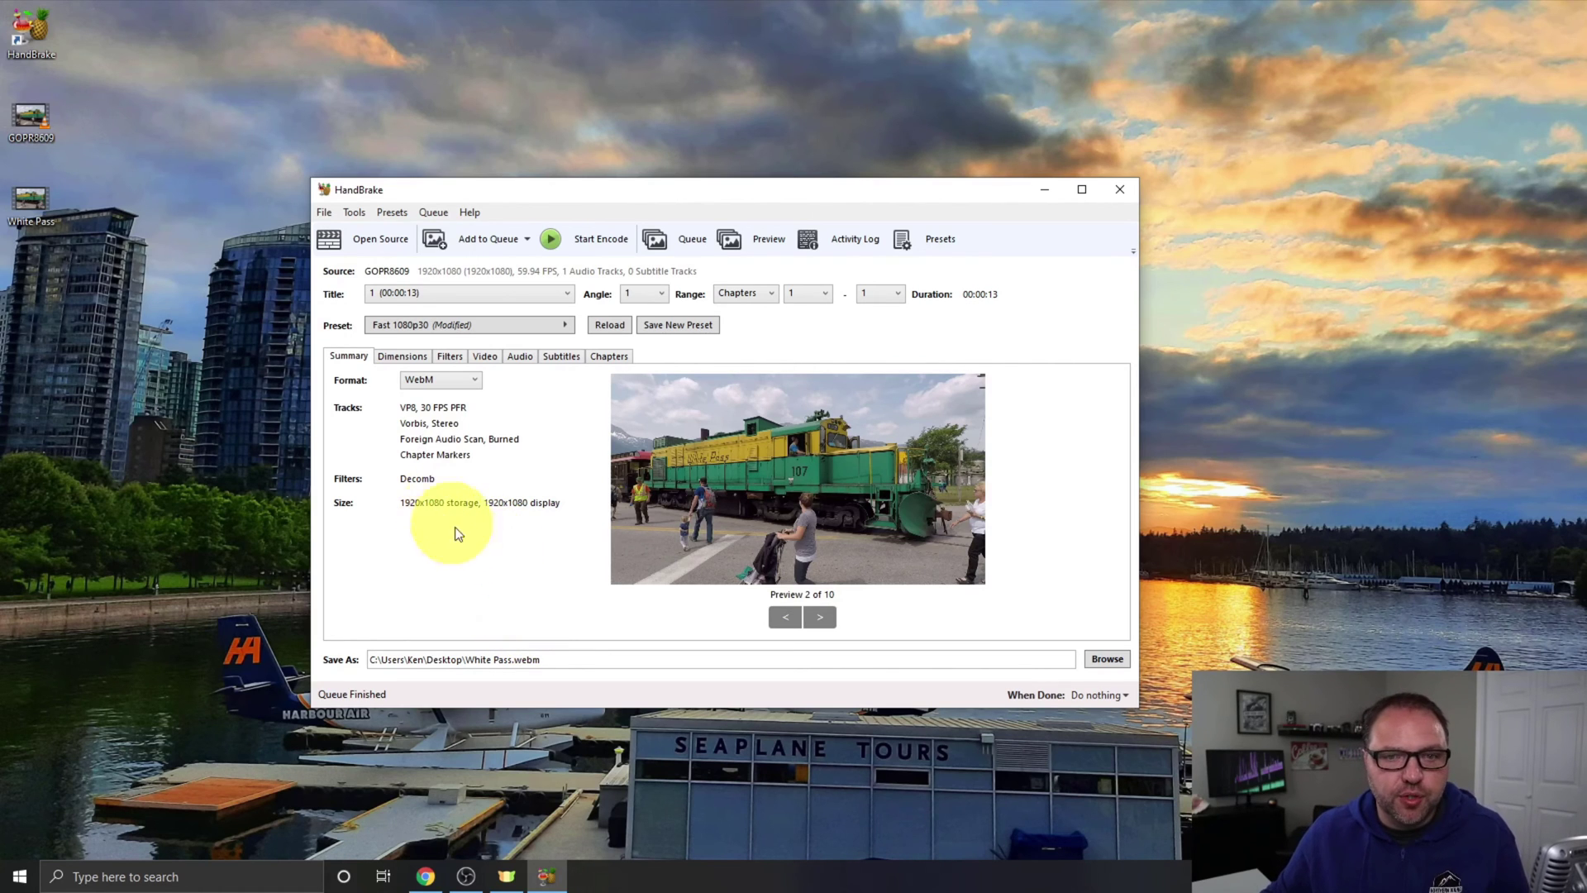
pyautogui.click(31, 199)
pyautogui.rightClick(31, 198)
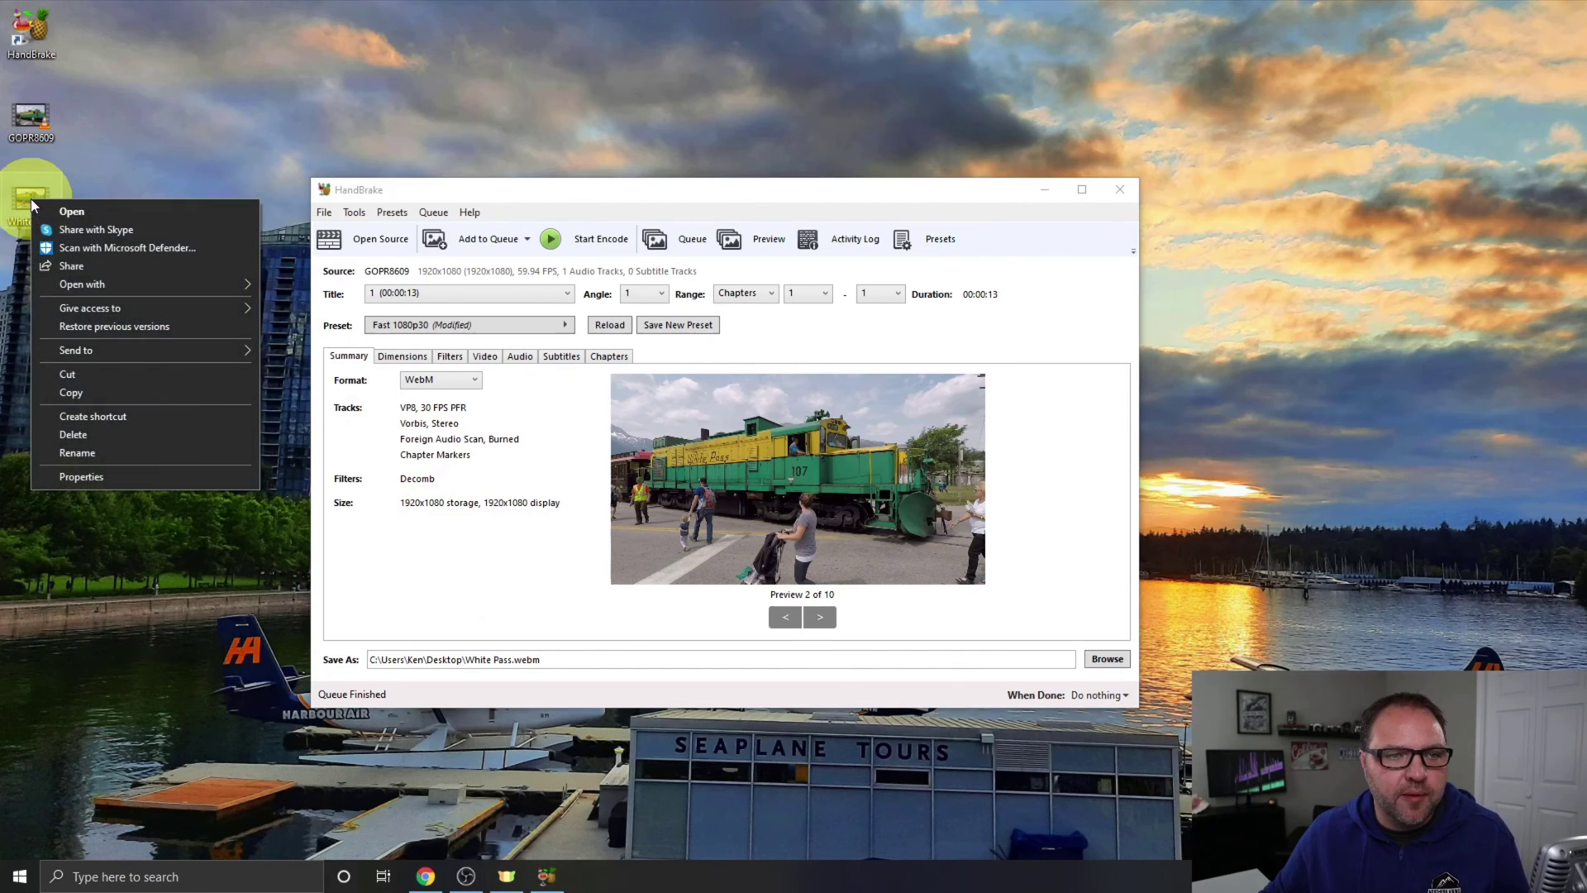
pyautogui.click(112, 472)
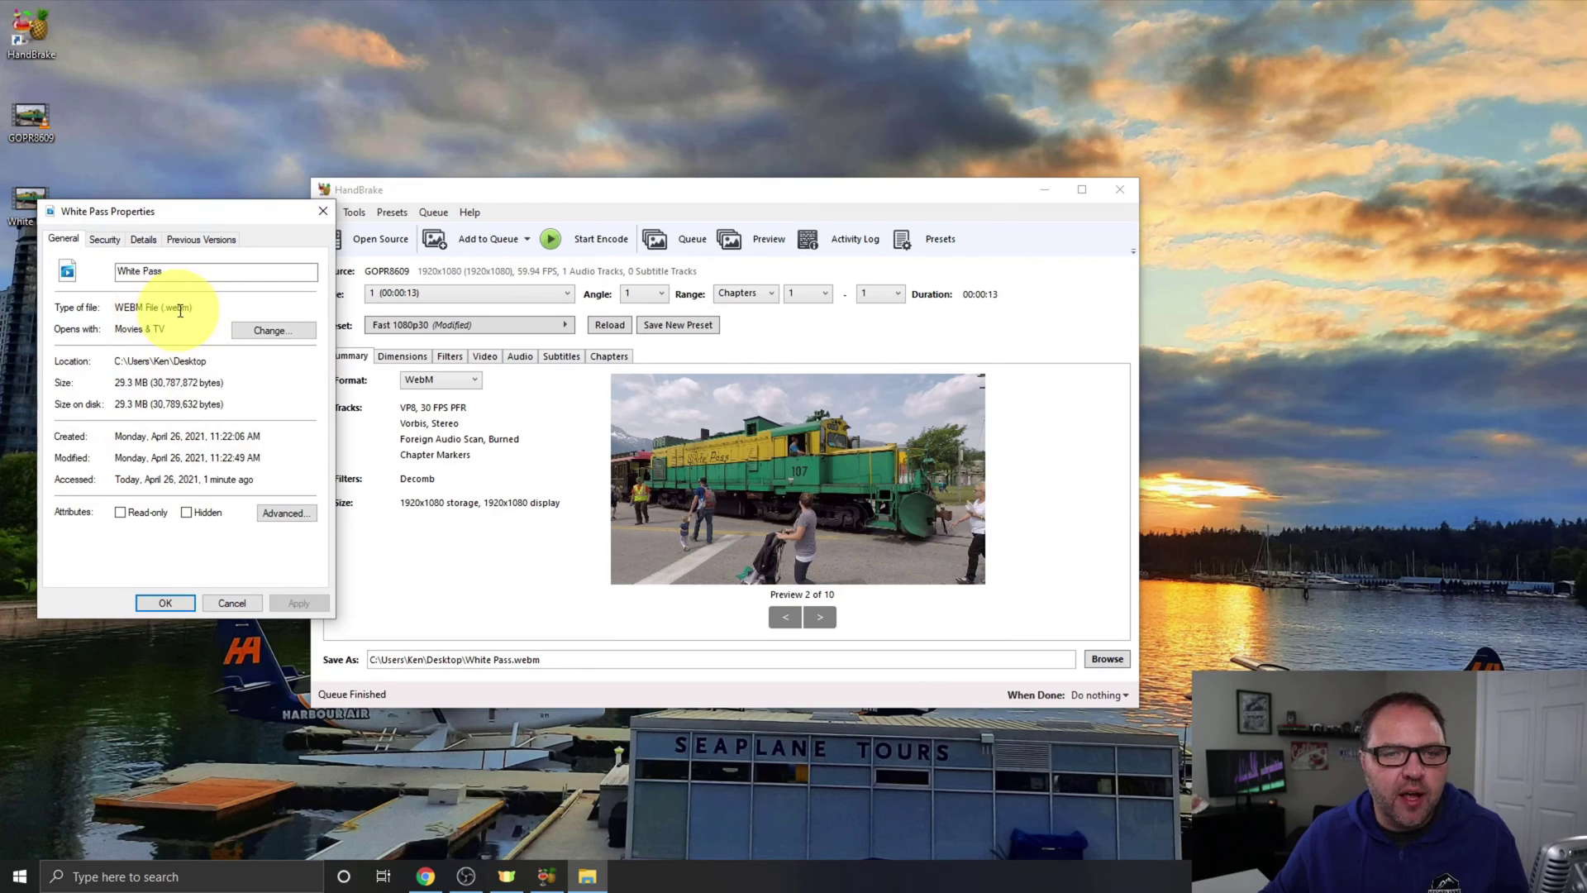
pyautogui.click(320, 212)
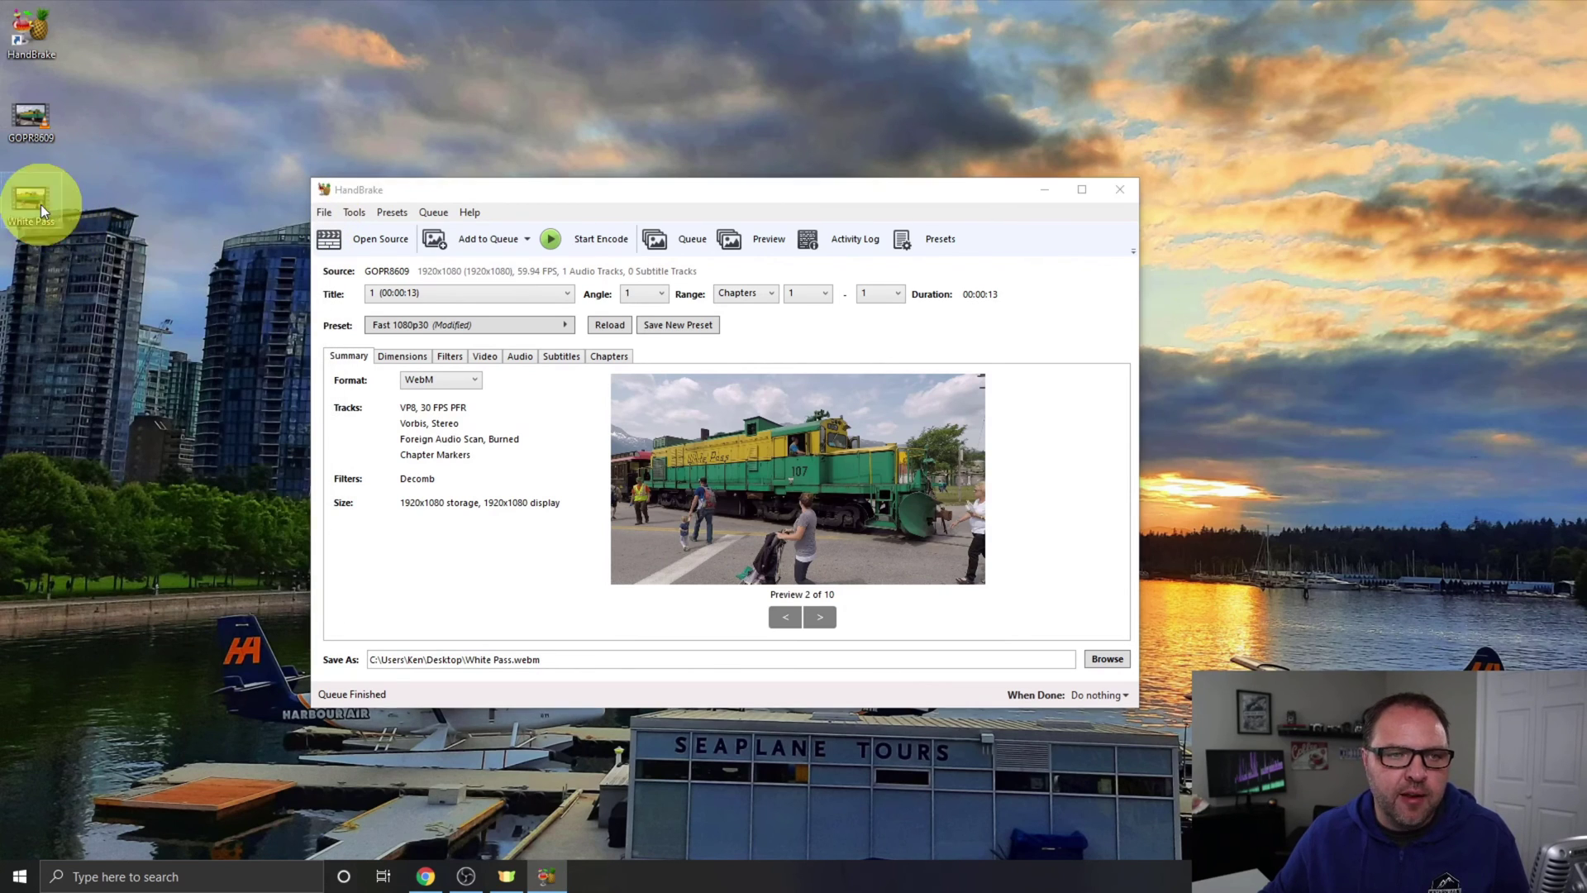